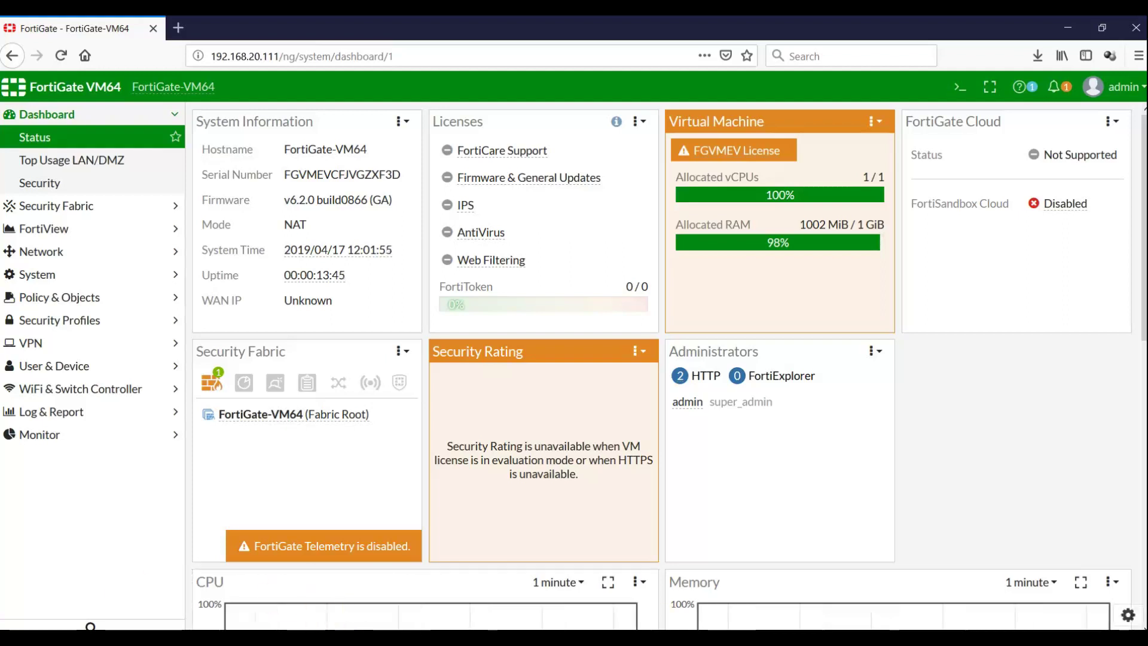
- Check the addressing in the fortigatenew.PNG topology diagram, close that view and open the FortiGate's network interfaces list
key(alt+Tab)
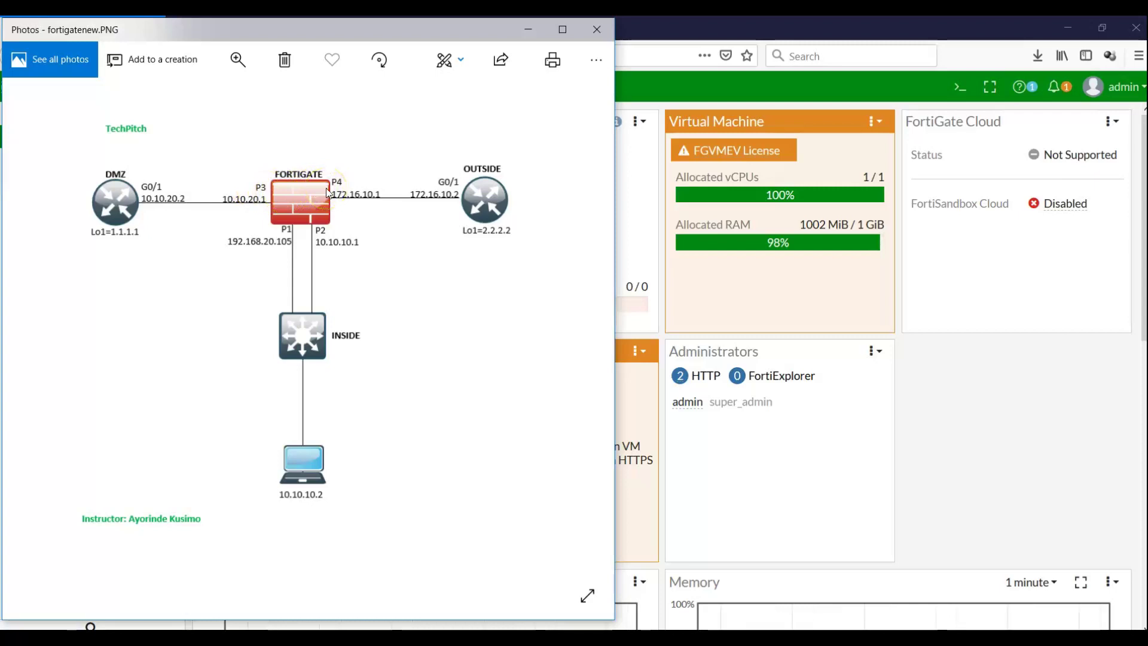
click(526, 30)
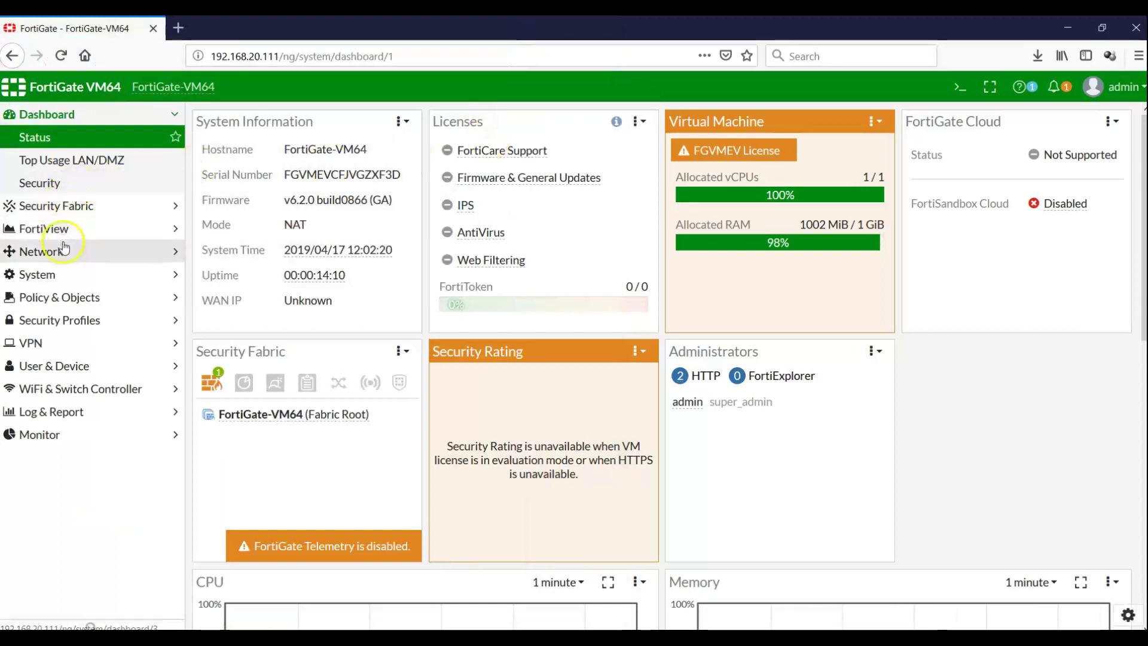
click(44, 257)
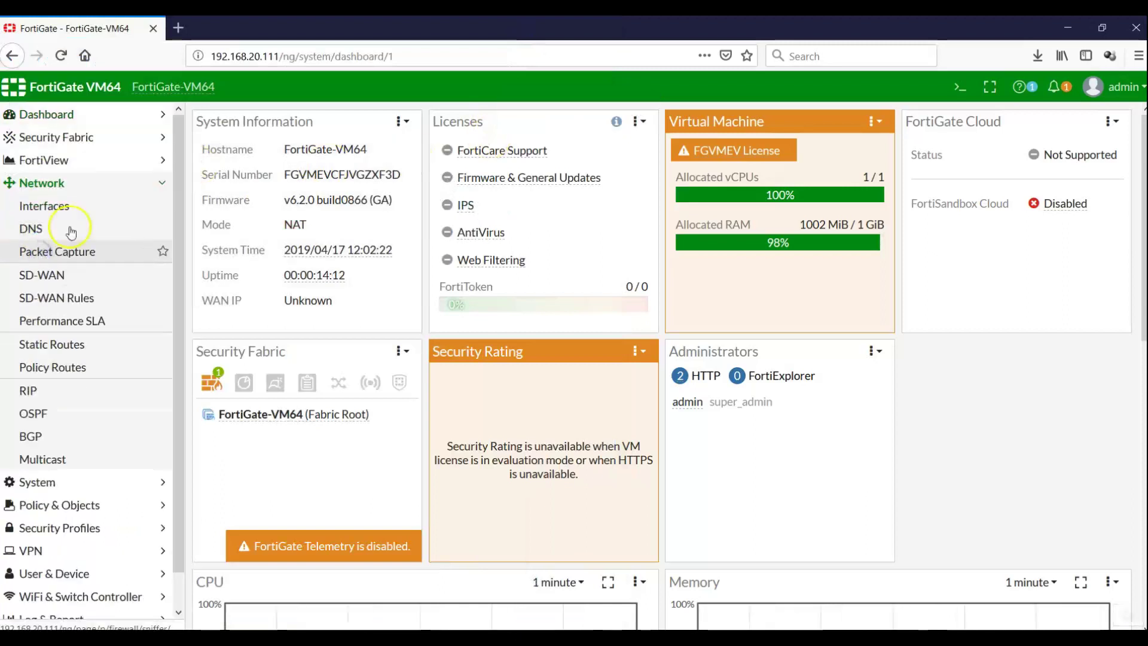
click(73, 213)
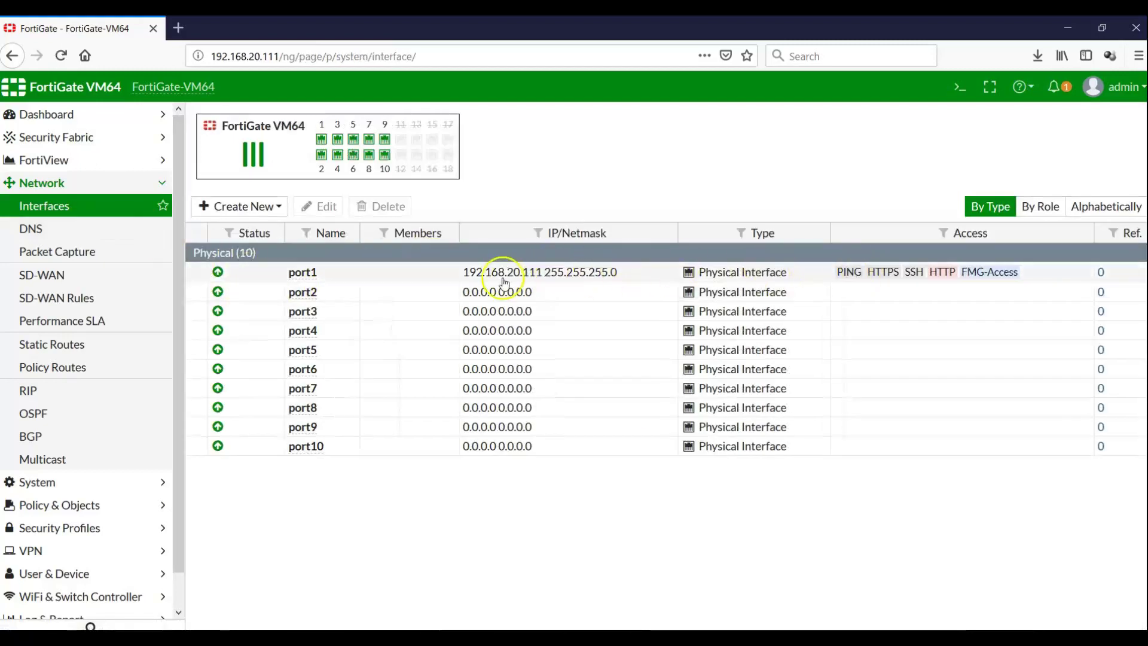
- Open port2 for editing, check it against the topology diagram, and give it the alias Inside and the role LAN
mouse_move(296, 293)
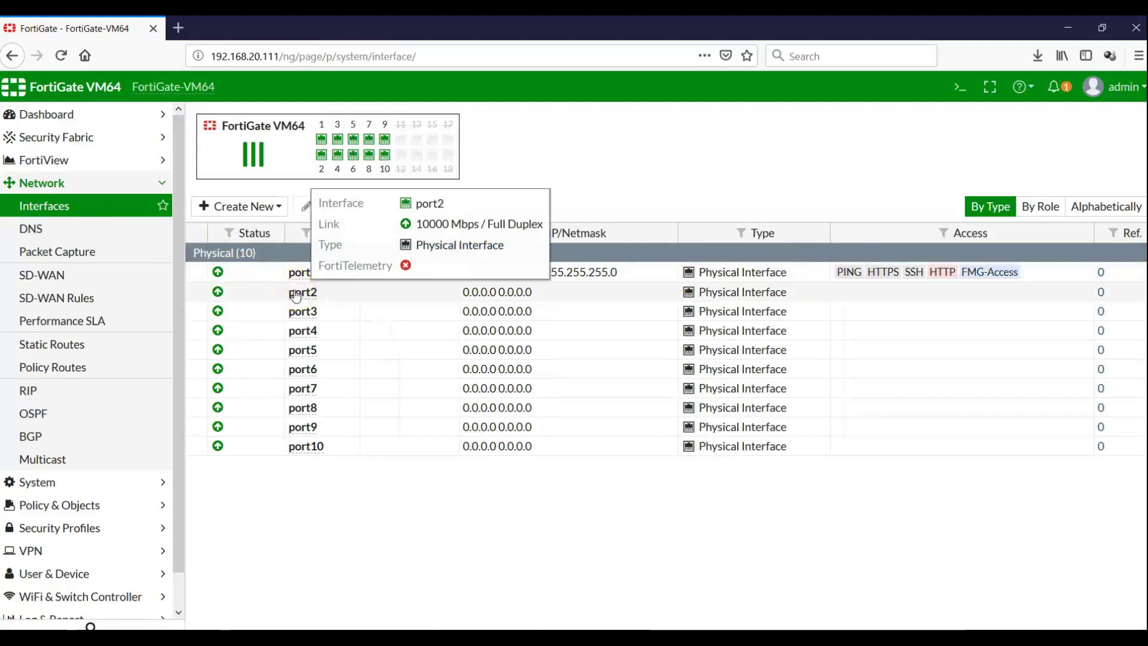
double_click(296, 293)
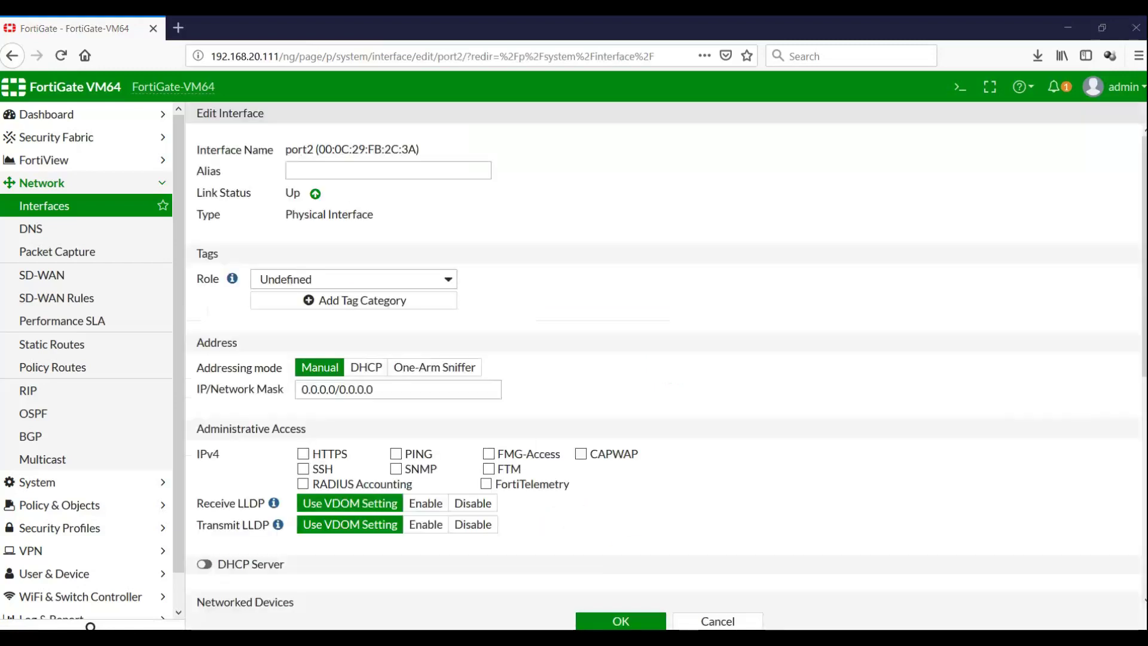
key(alt+Tab)
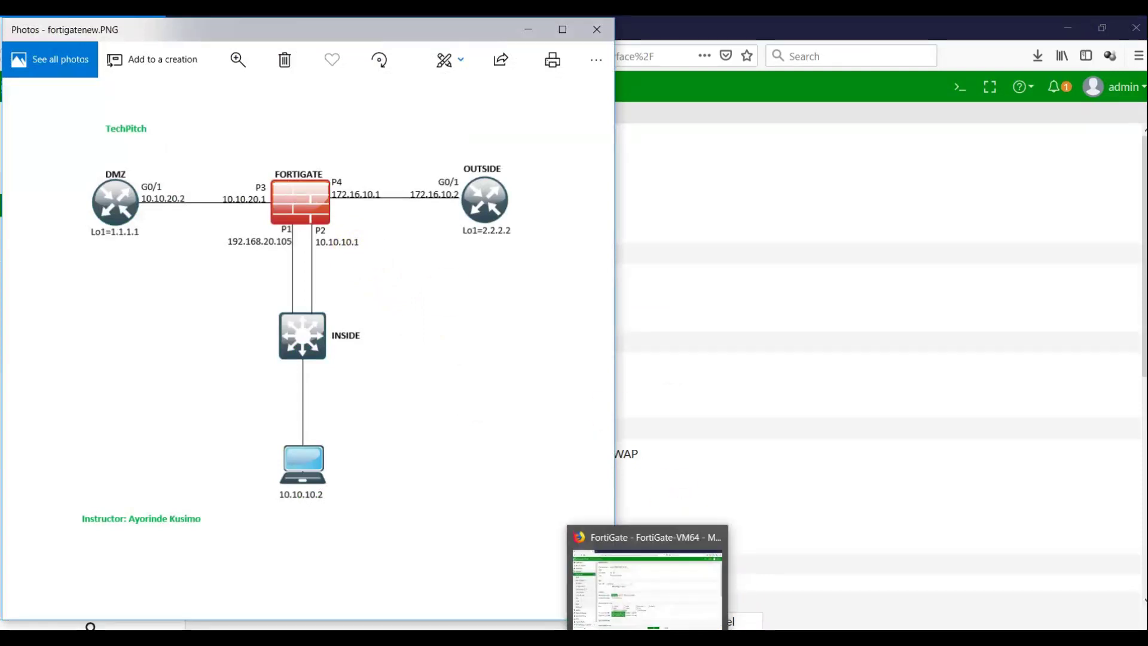
click(649, 547)
click(347, 168)
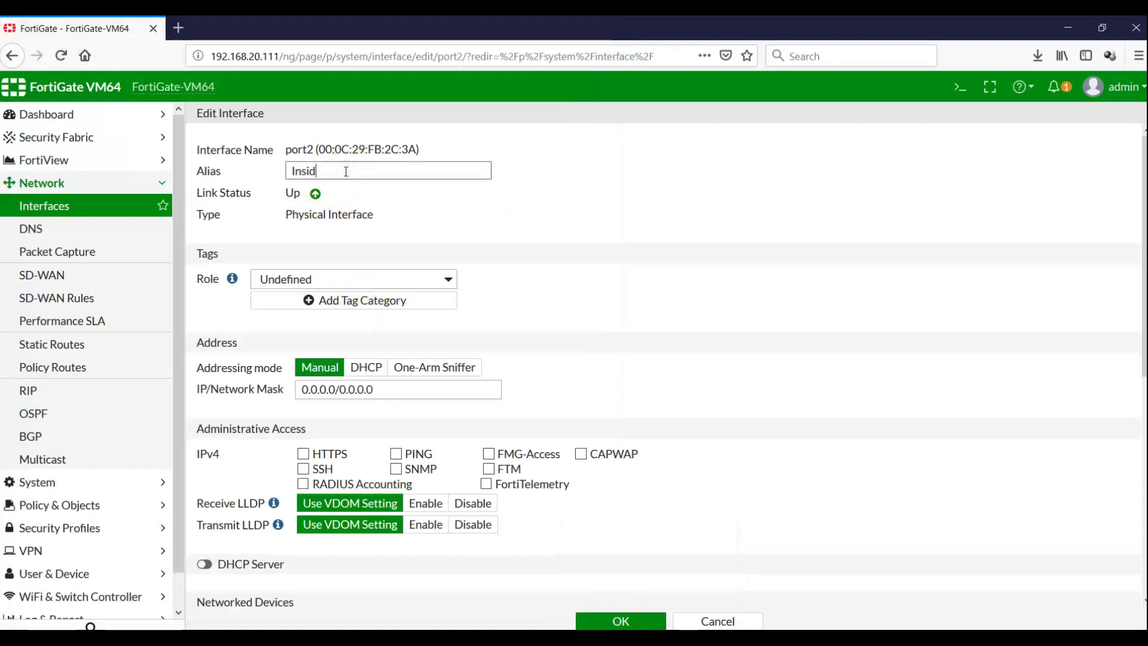
click(448, 279)
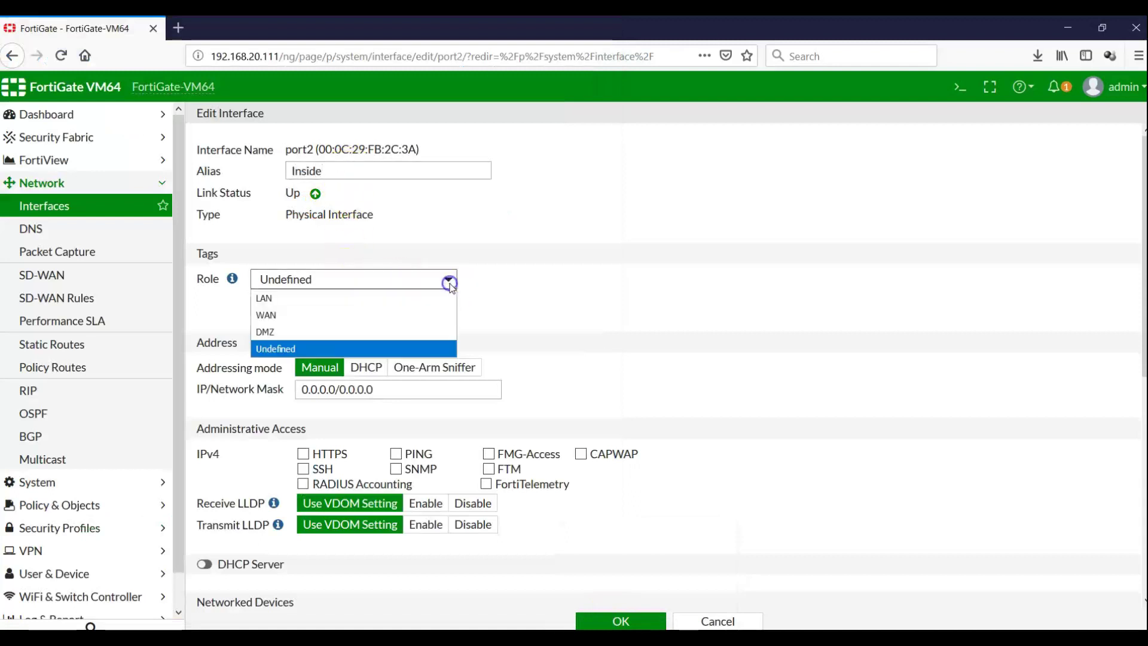
click(313, 303)
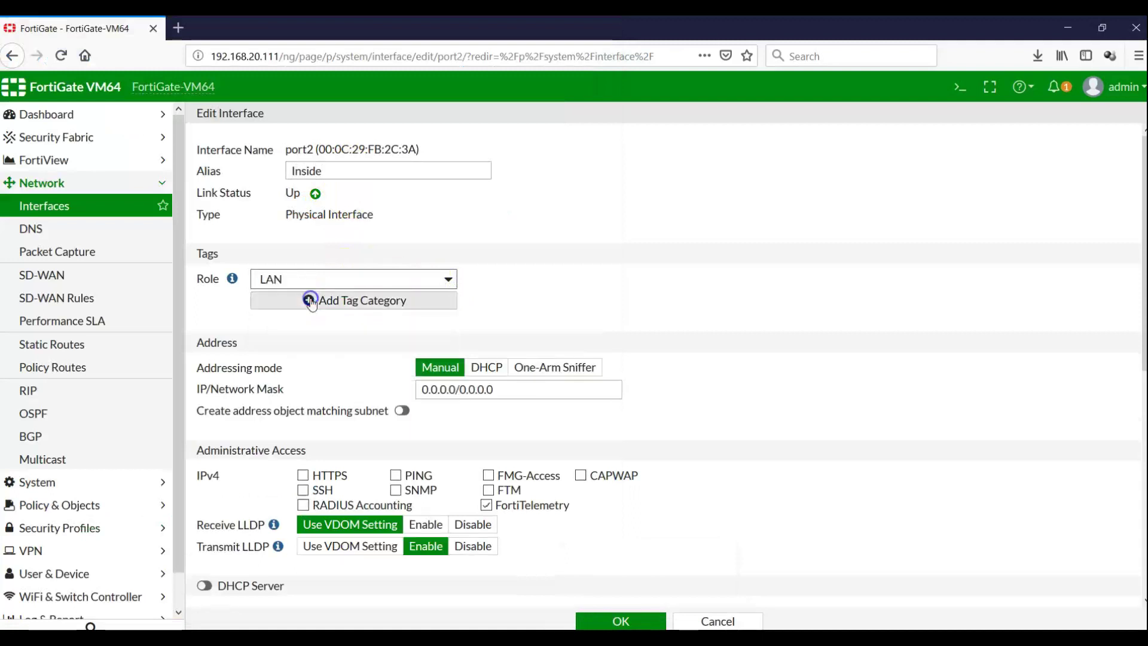
- Assign port2 the address 10.10.10.1/24, allow PING instead of FortiTelemetry as administrative access, and save the interface
click(508, 392)
text(10.10.)
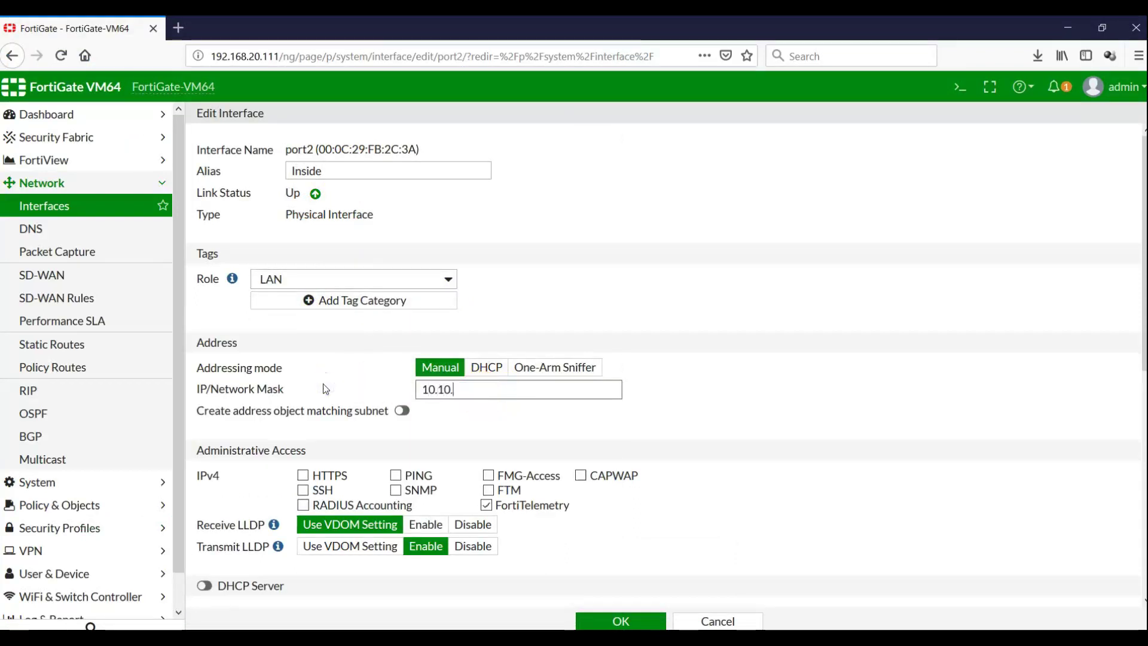
text(10.1)
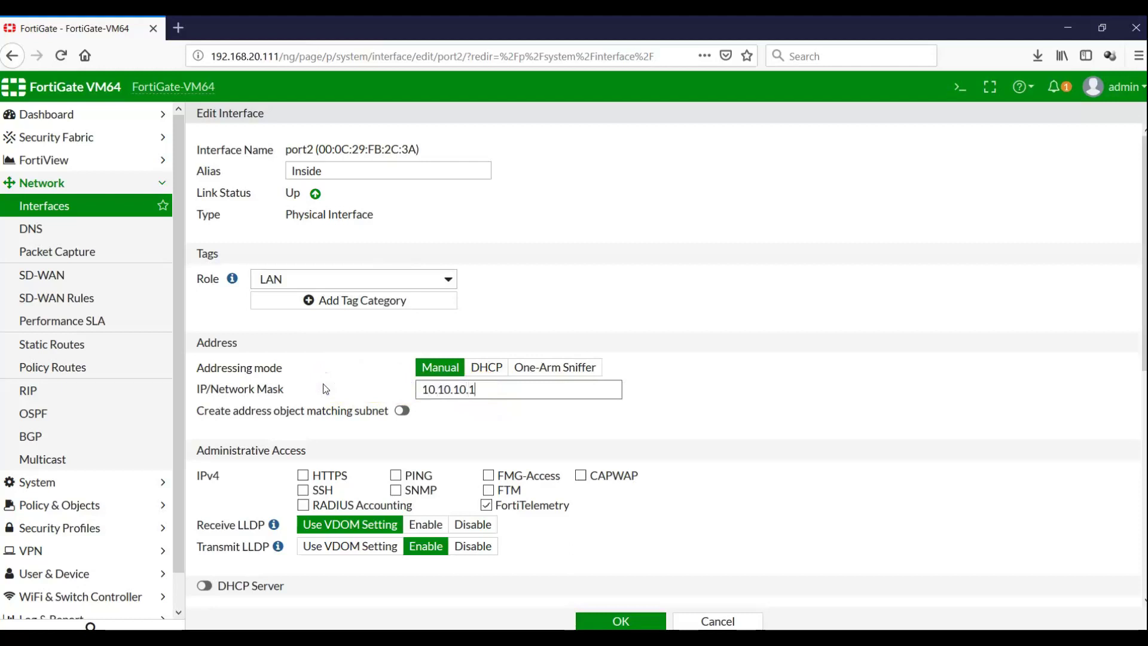
text(/24)
click(498, 506)
click(396, 477)
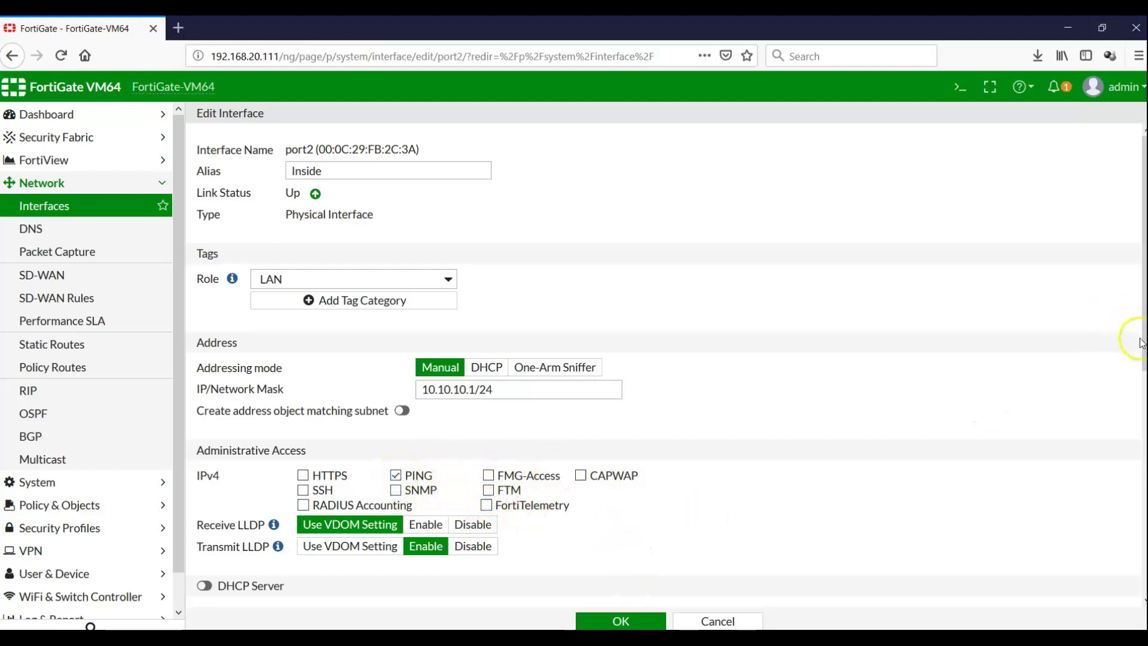
drag(1143, 347, 1142, 574)
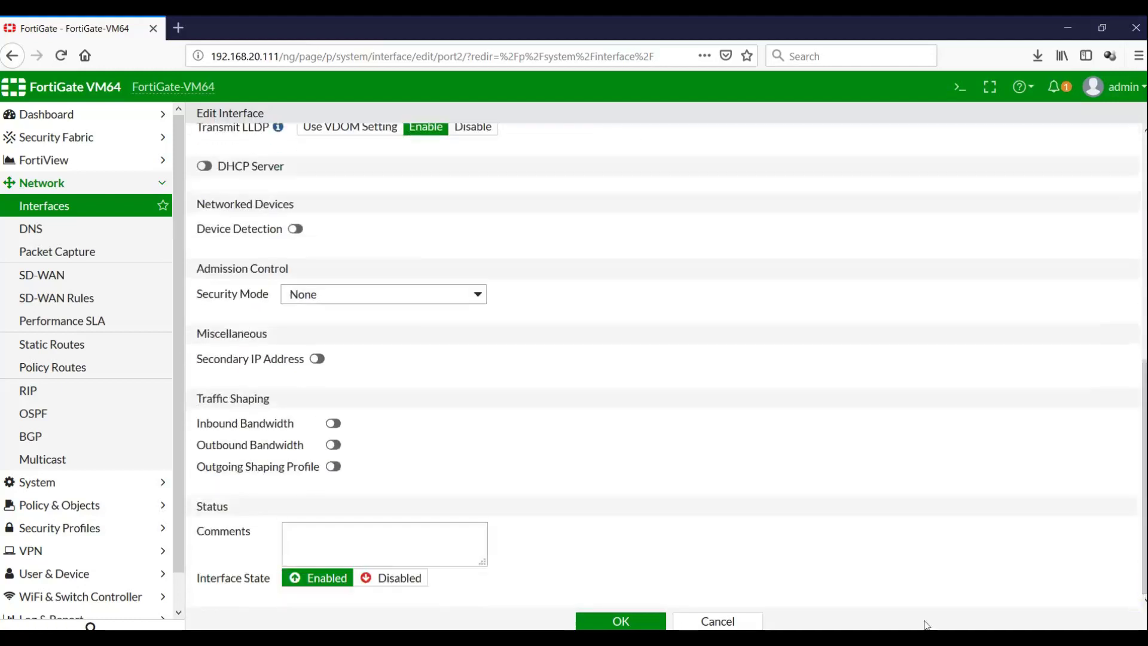
click(622, 621)
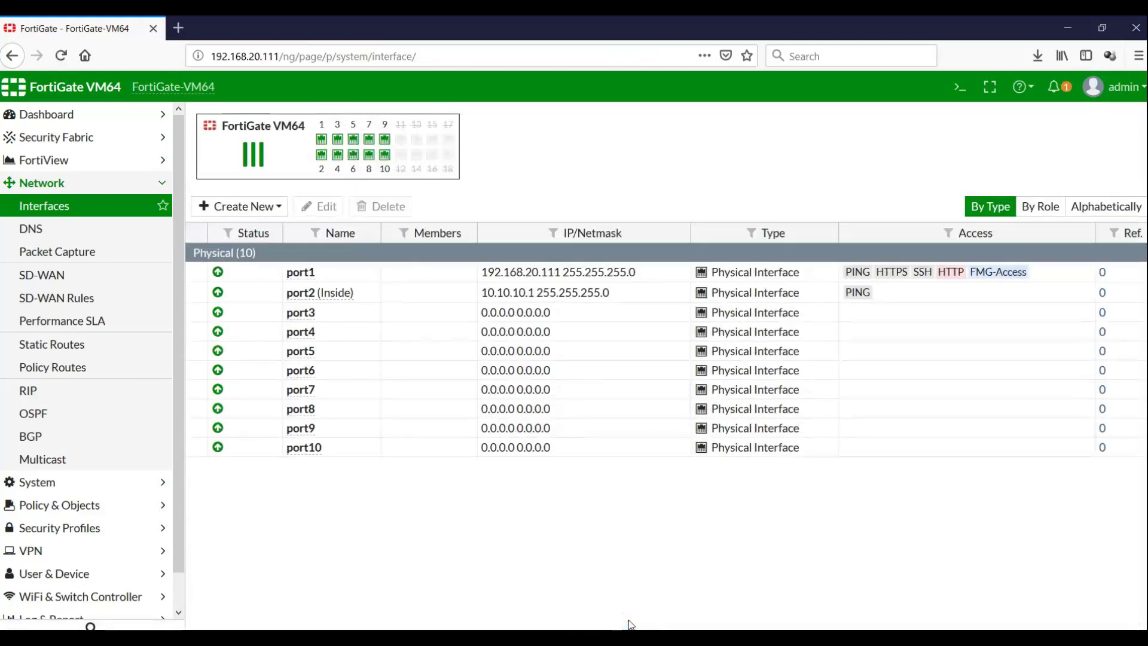
- Open port3 for editing and give it the alias DMZ and the role DMZ
double_click(334, 310)
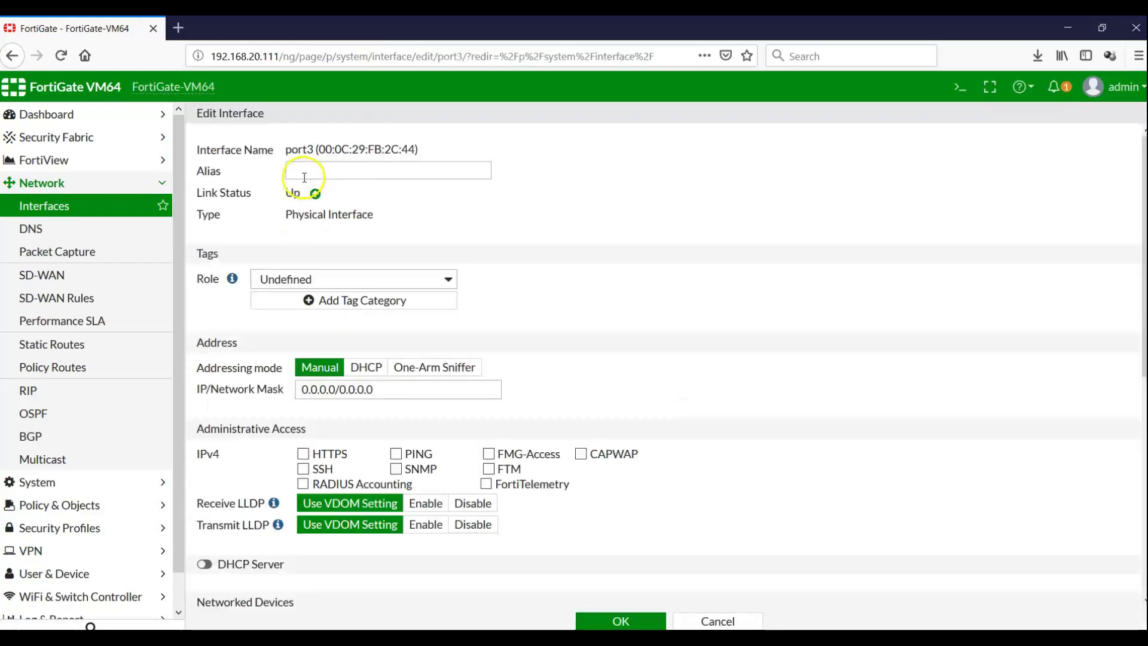
click(309, 175)
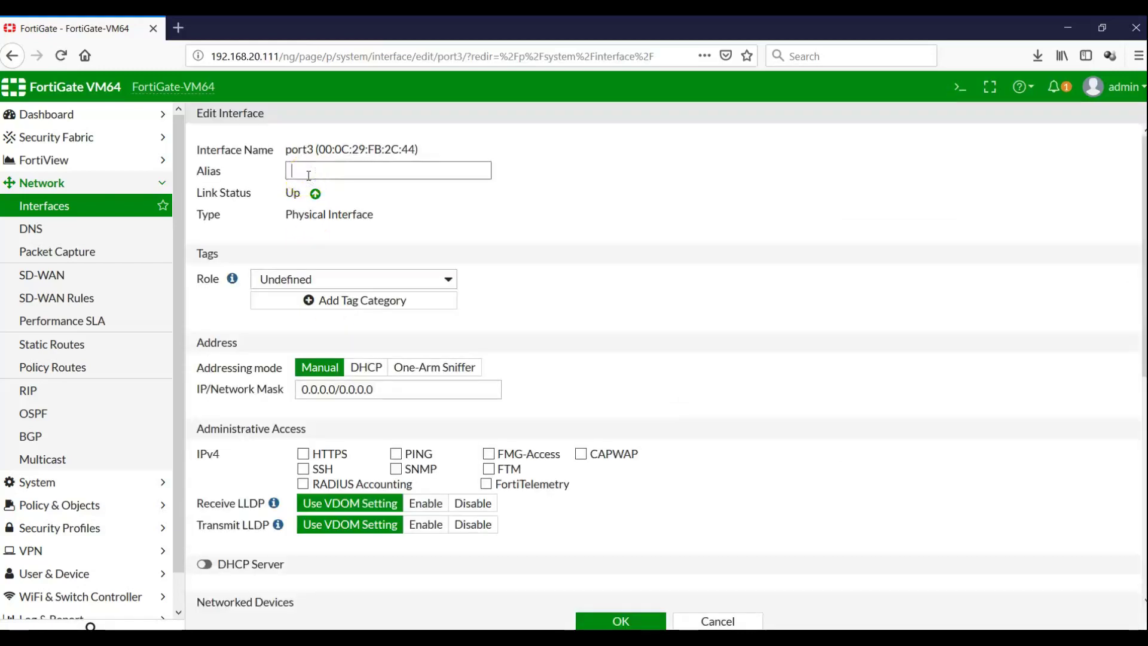
click(448, 279)
click(323, 333)
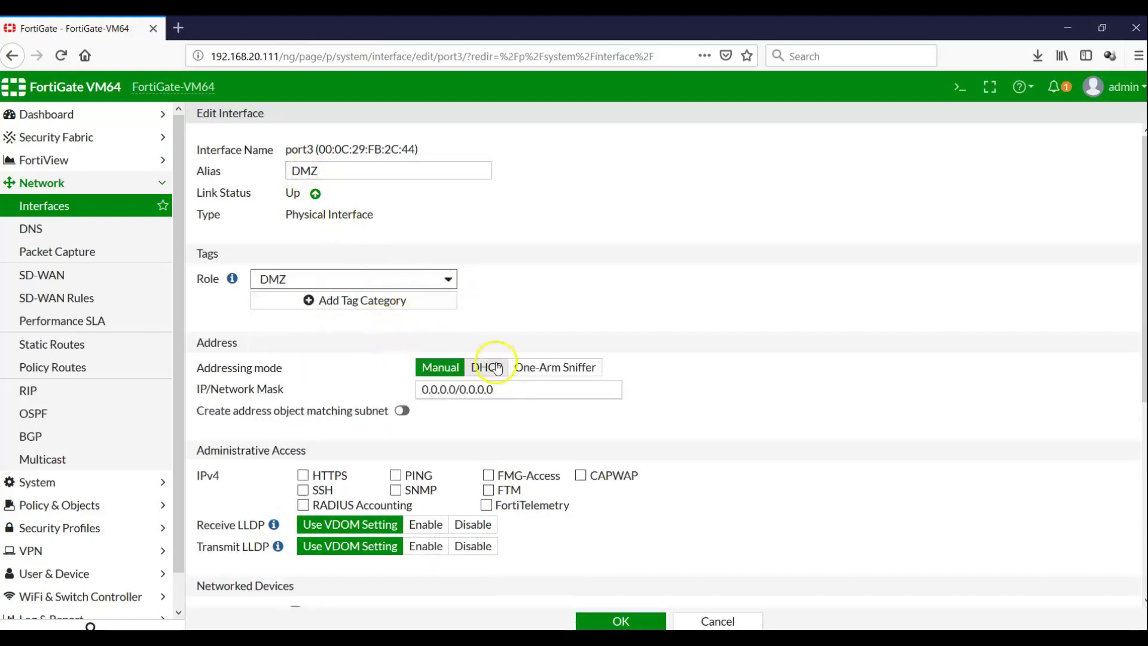
- Assign port3 the address 10.10.20.1/30, allow PING as administrative access, and save the interface
drag(504, 389, 323, 385)
text(10)
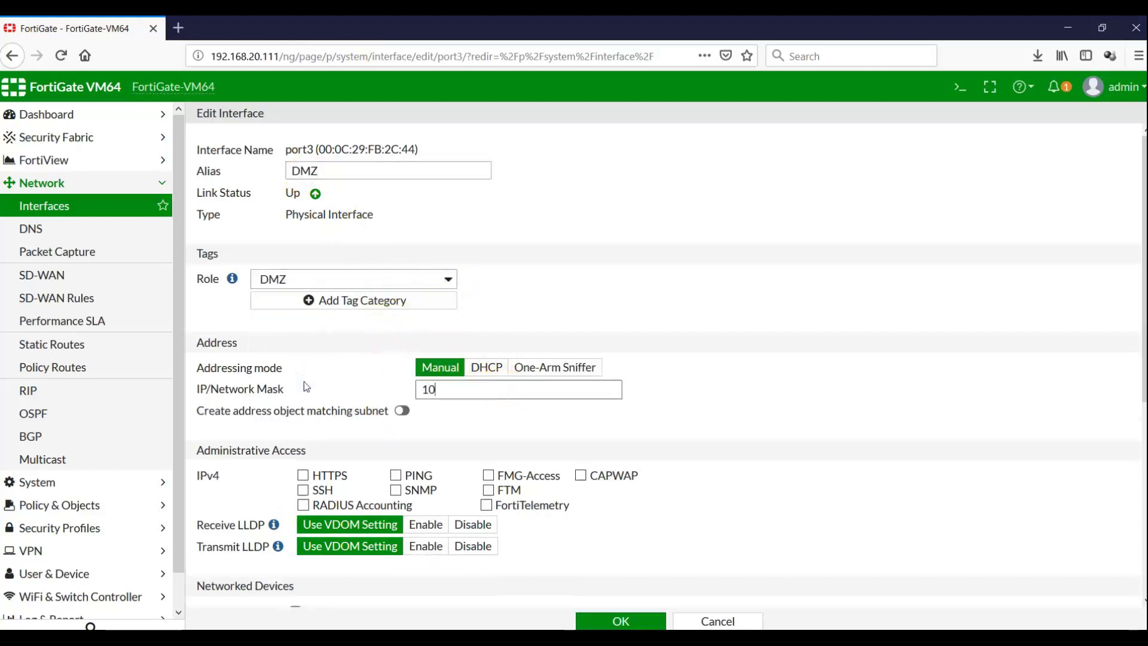
text(.10.20.1)
click(441, 369)
text(/2)
key(BackSpace)
text(30)
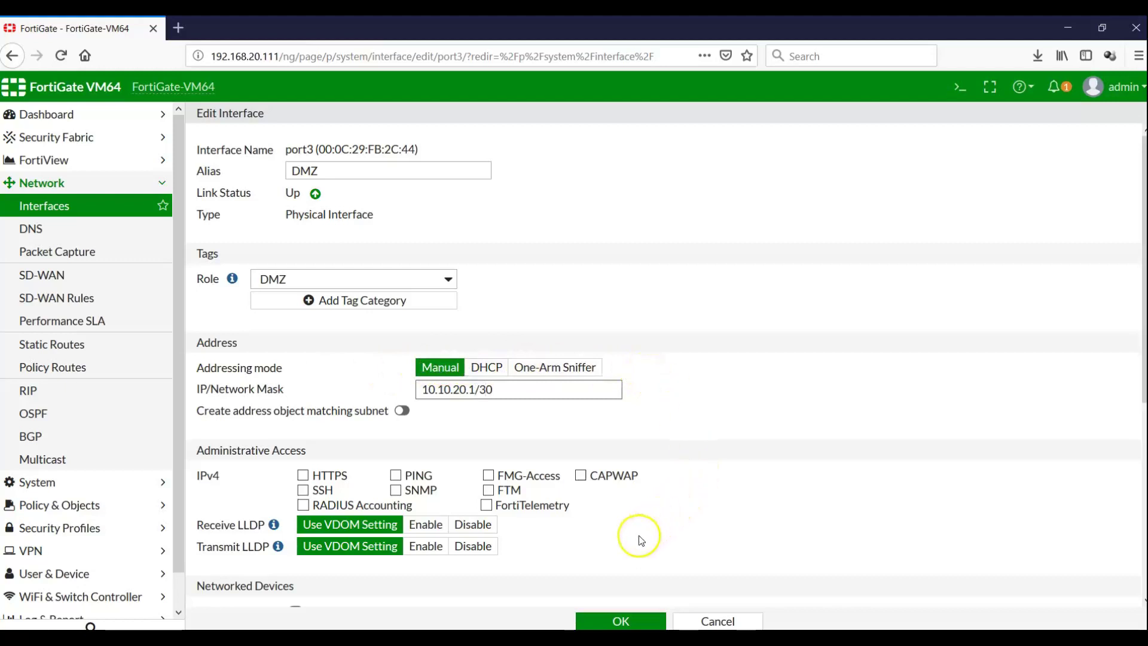
click(395, 475)
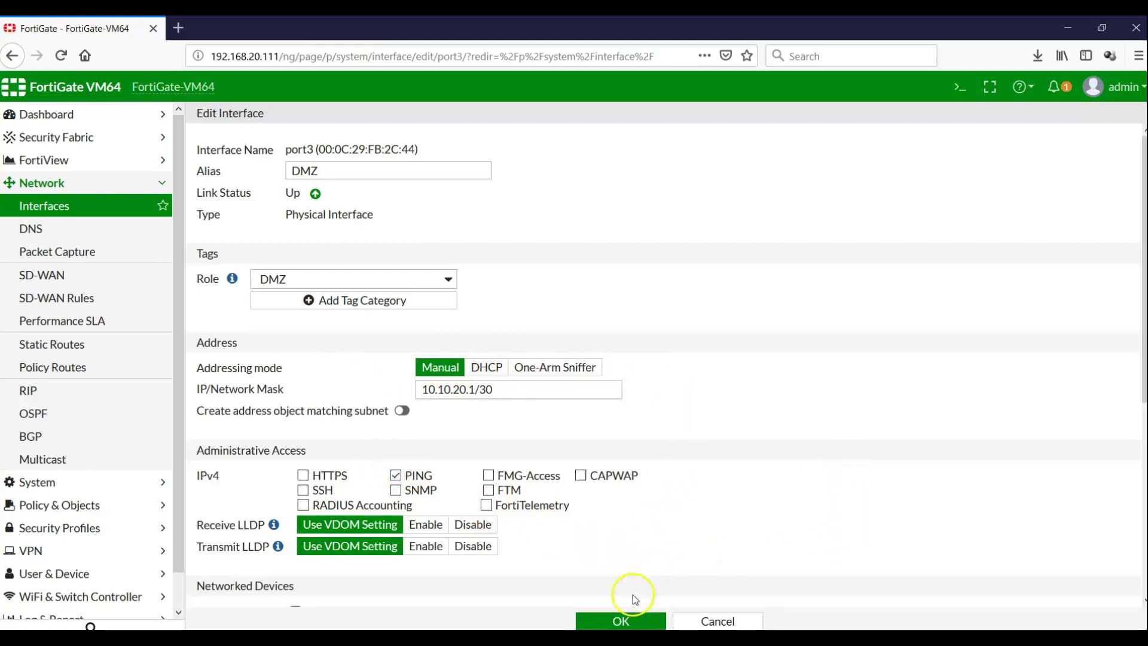
click(616, 623)
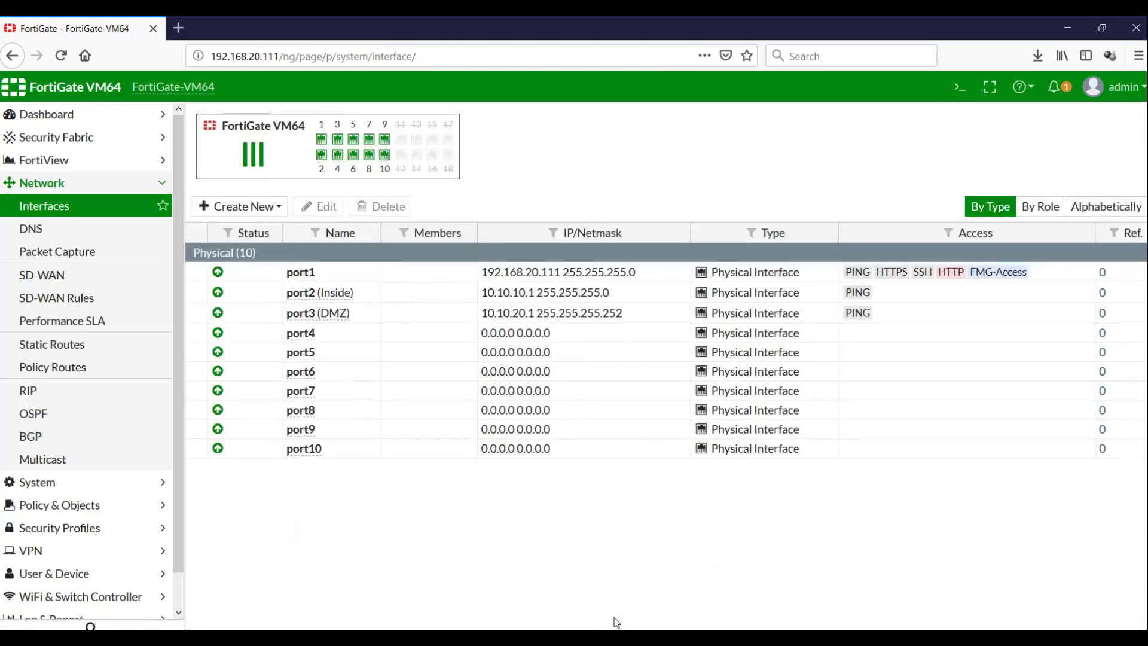
- Open port4 for editing and give it the alias Outside and the role WAN
double_click(326, 340)
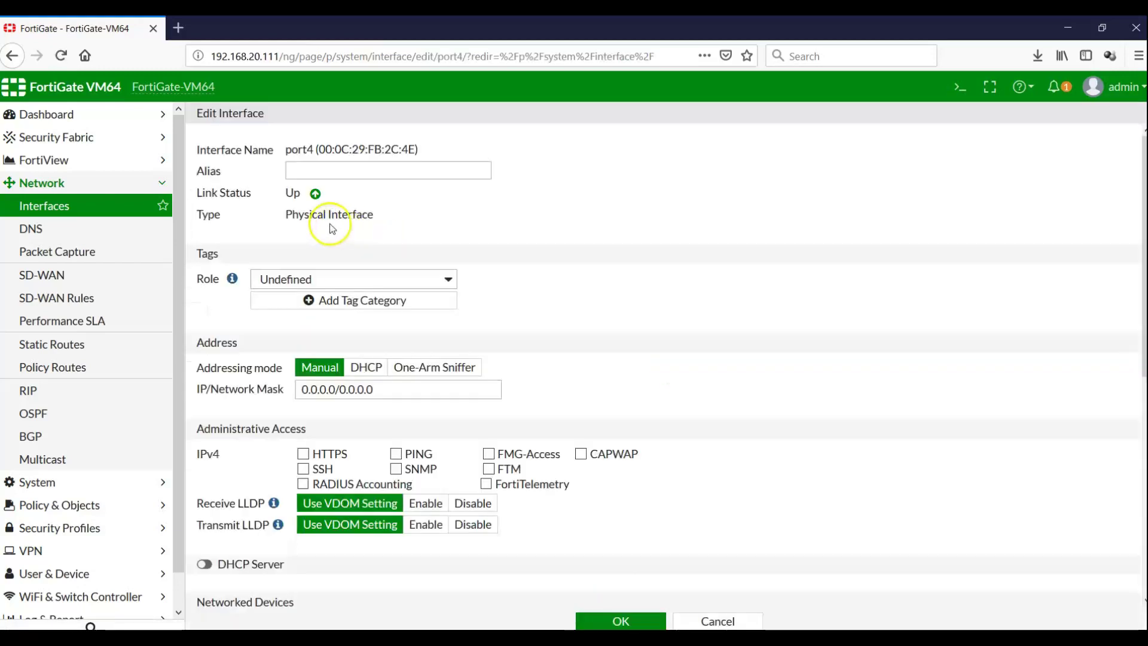
click(328, 171)
text(Outside)
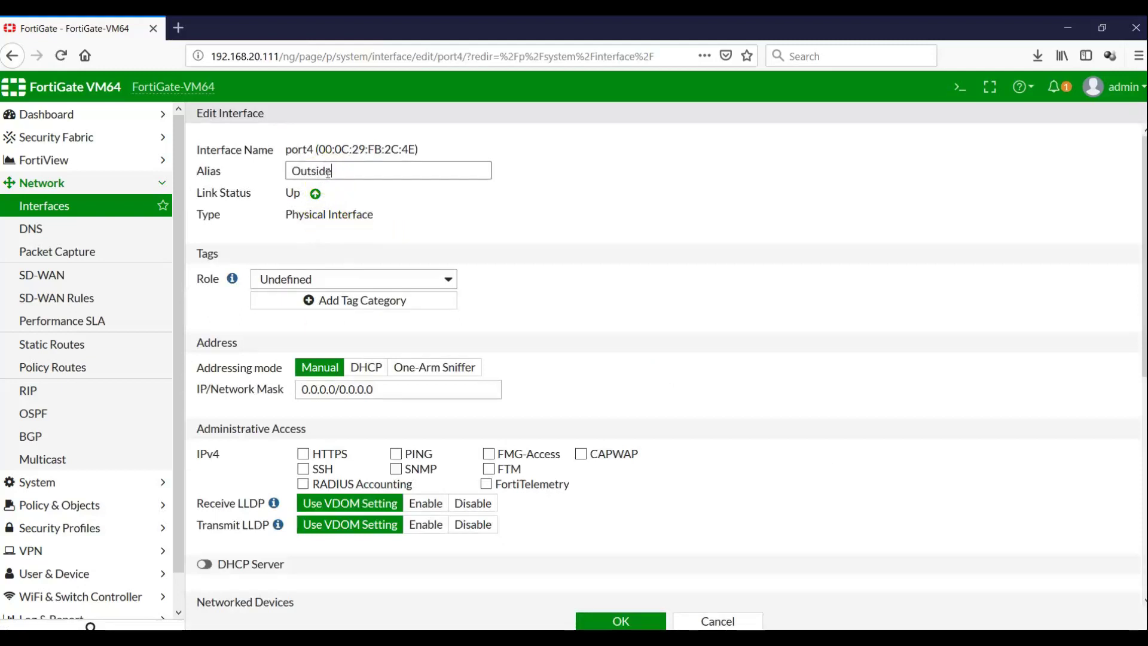
click(448, 279)
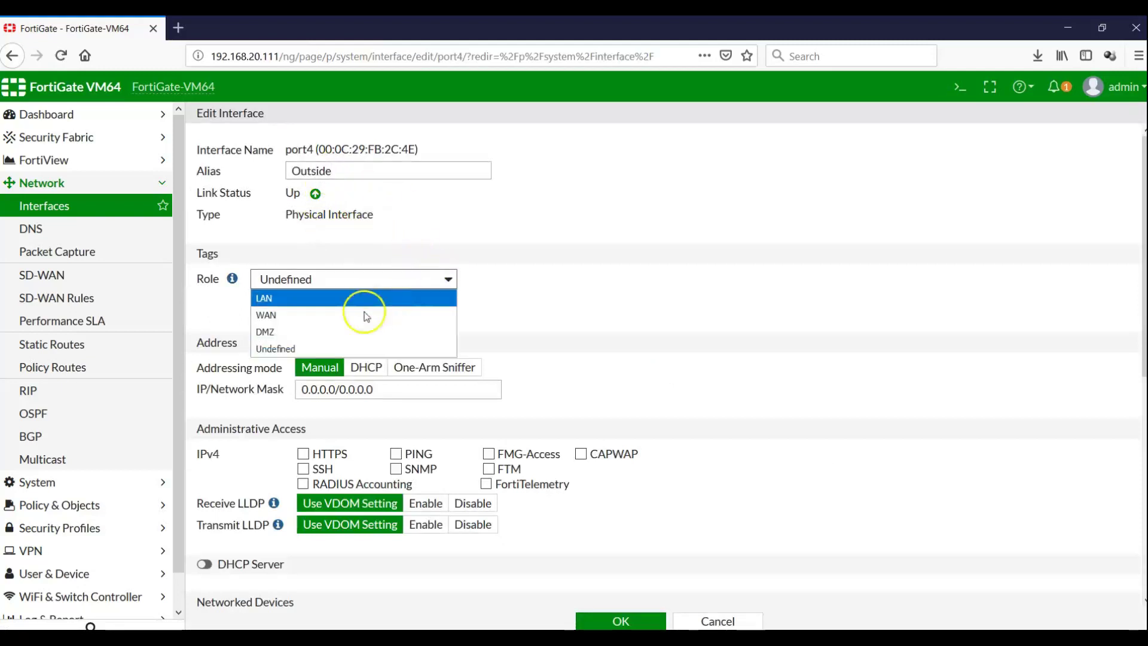
click(307, 313)
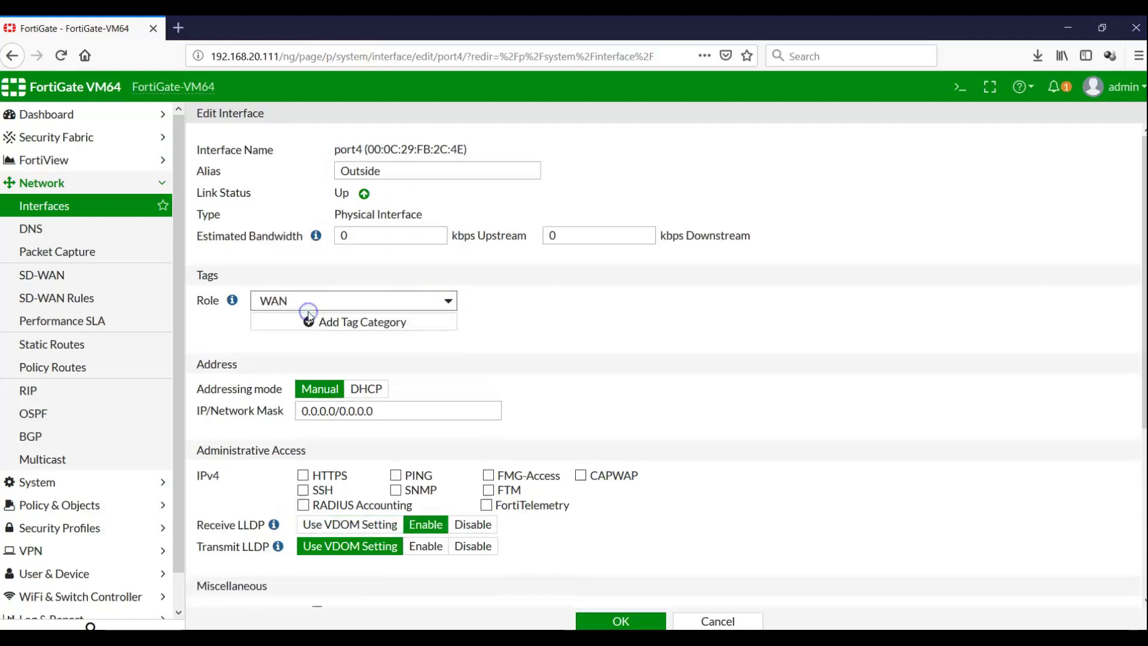
- Assign port4 the address 172.16.10.1/24 and save the interface without any administrative access options
triple_click(376, 410)
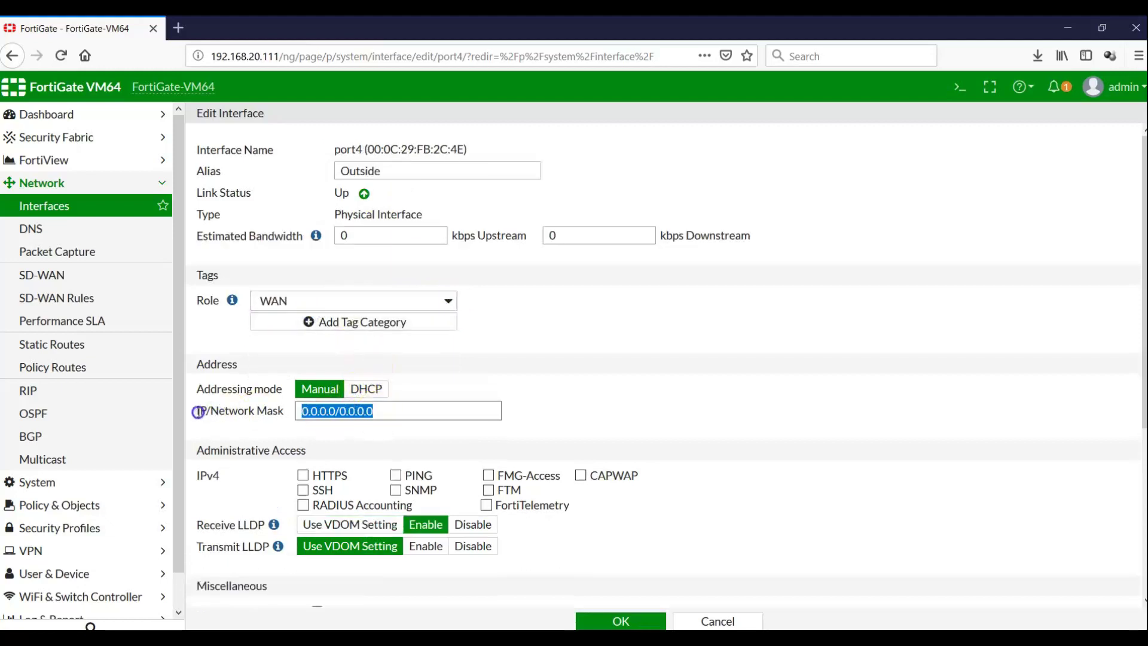
text(172.16.10.1/24)
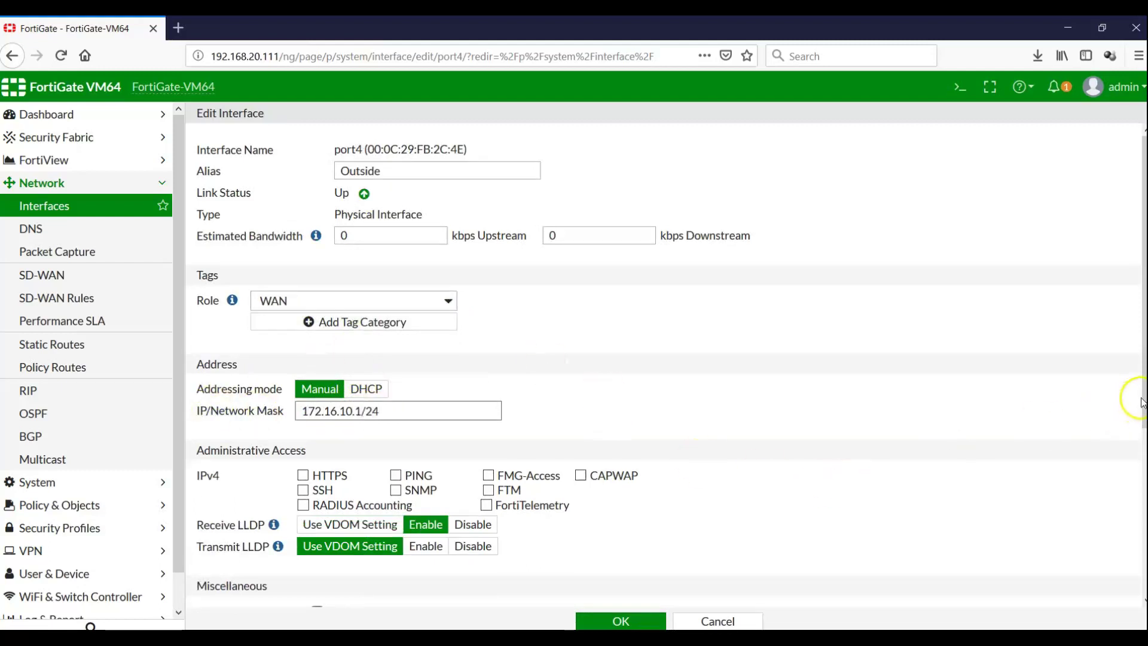
drag(1139, 401, 1081, 550)
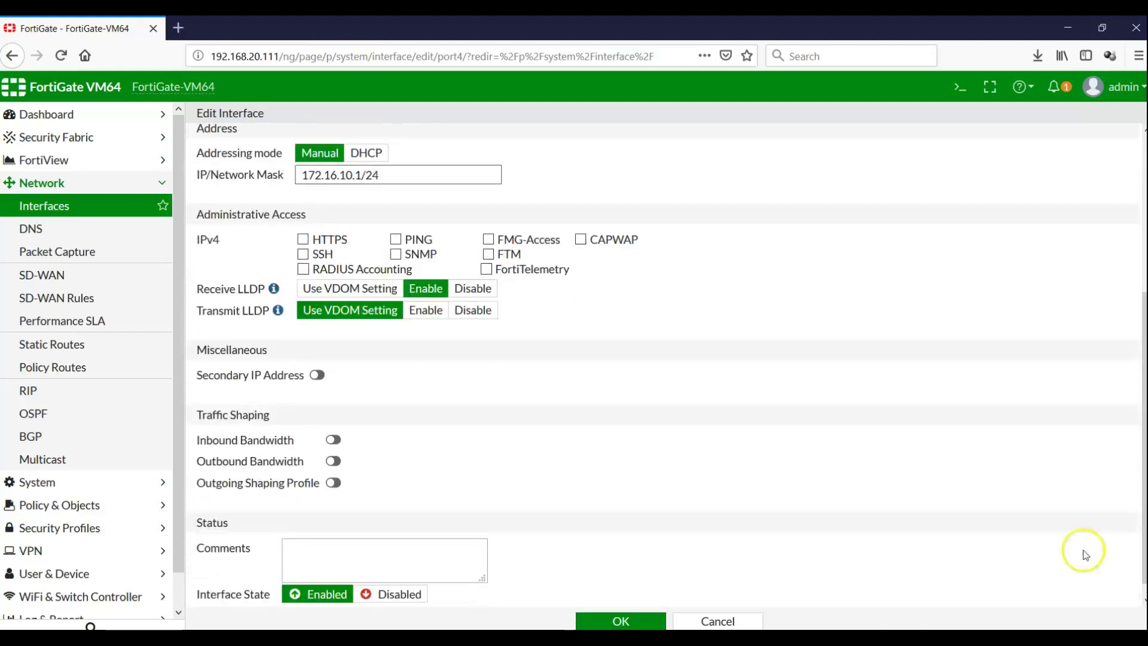
click(634, 616)
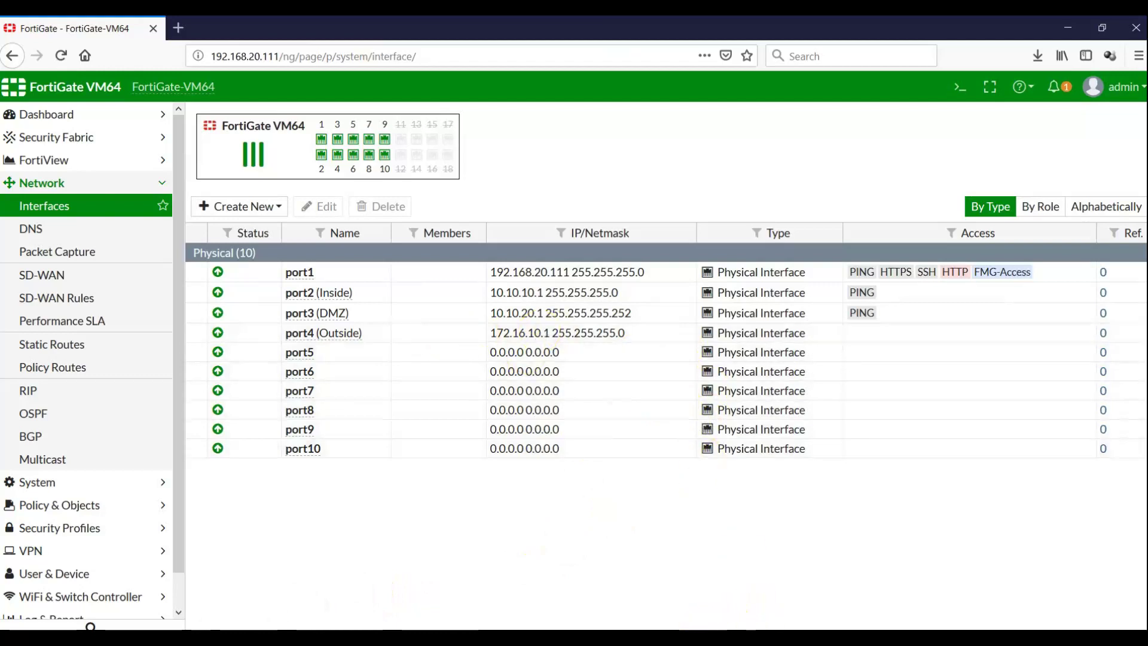
- Recheck the topology diagram, switch to the DMZ_Router session in Cisco CLI Analyzer and list its interfaces with "sh ip int br"
click(90, 626)
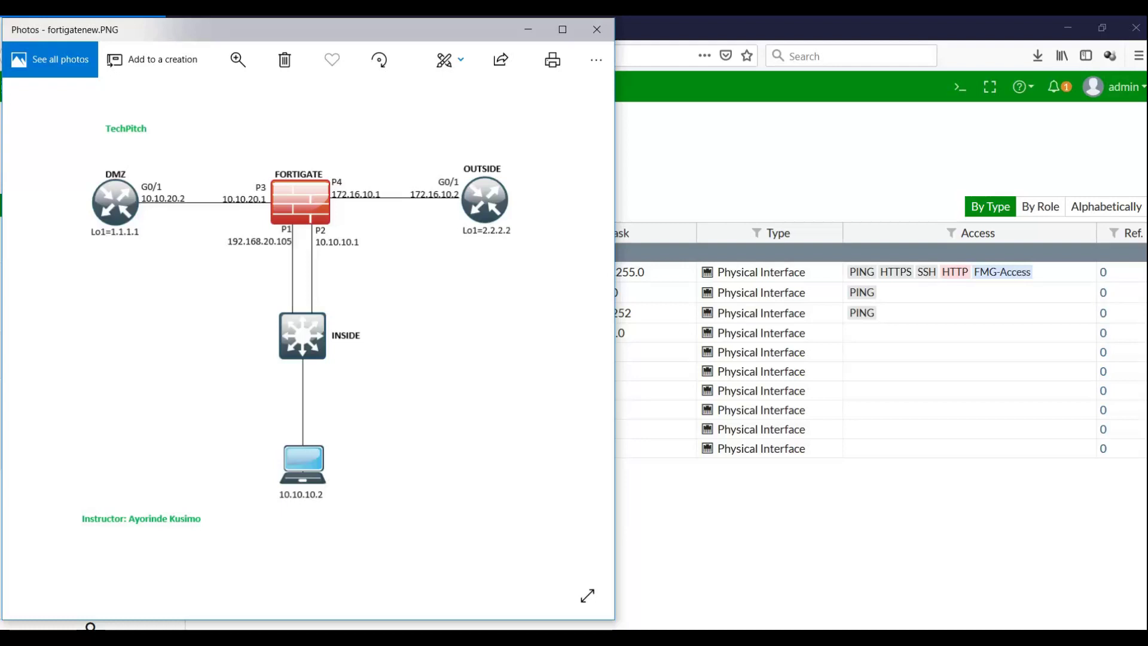
click(91, 626)
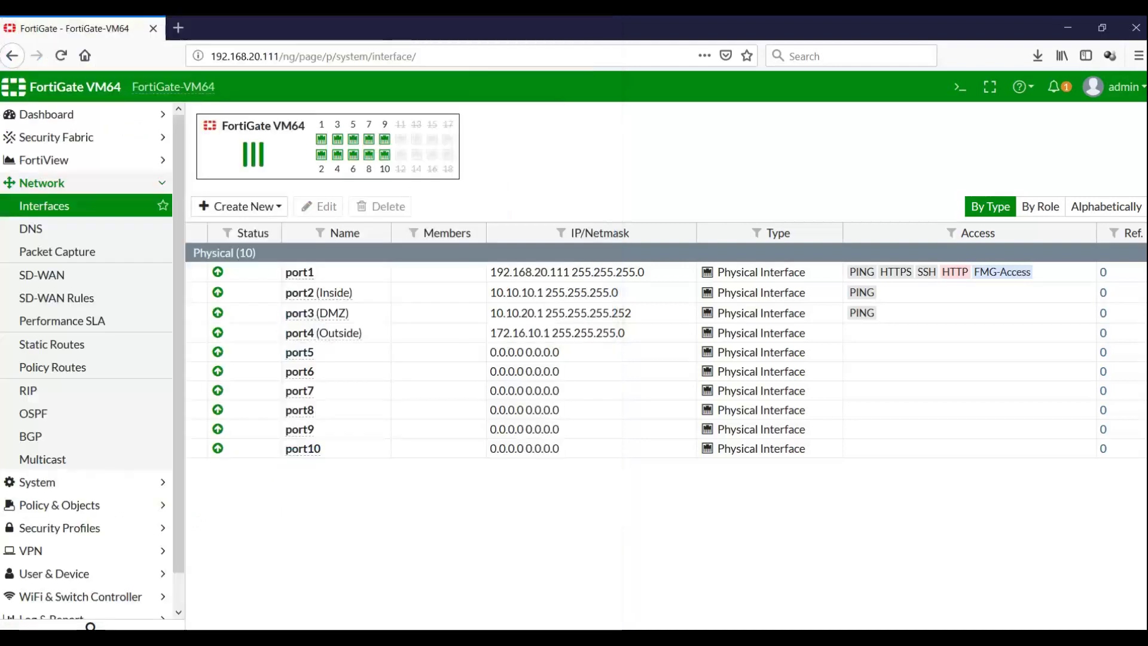
key(alt+Tab)
drag(387, 69, 783, 84)
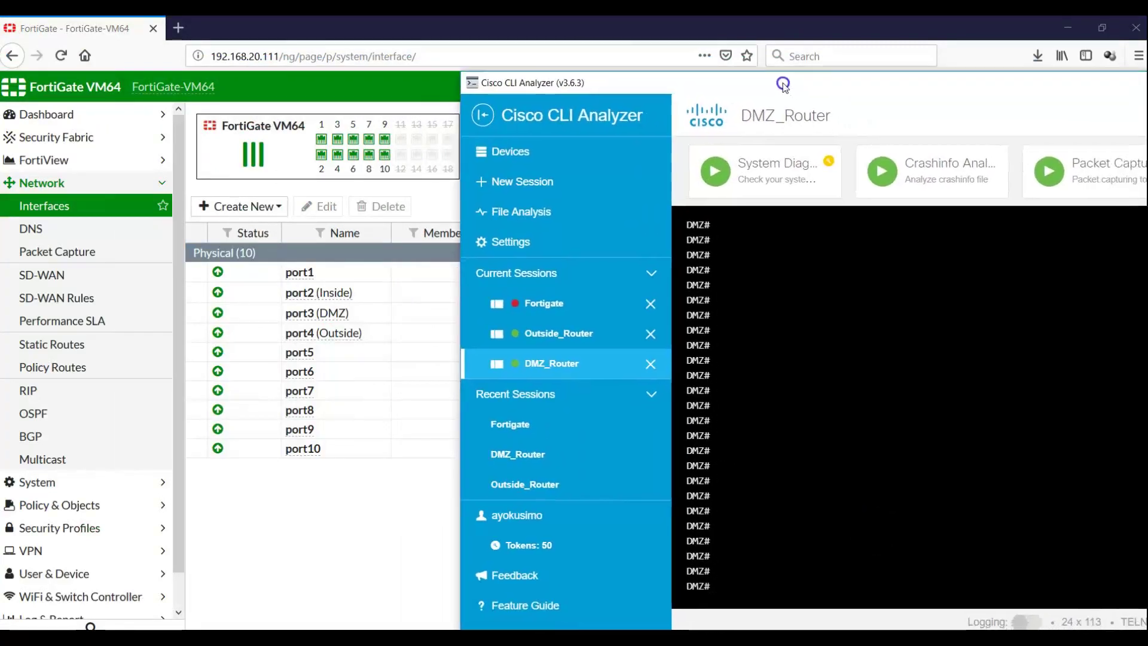
click(802, 394)
text(sh ip int br)
key(Return)
text(ping)
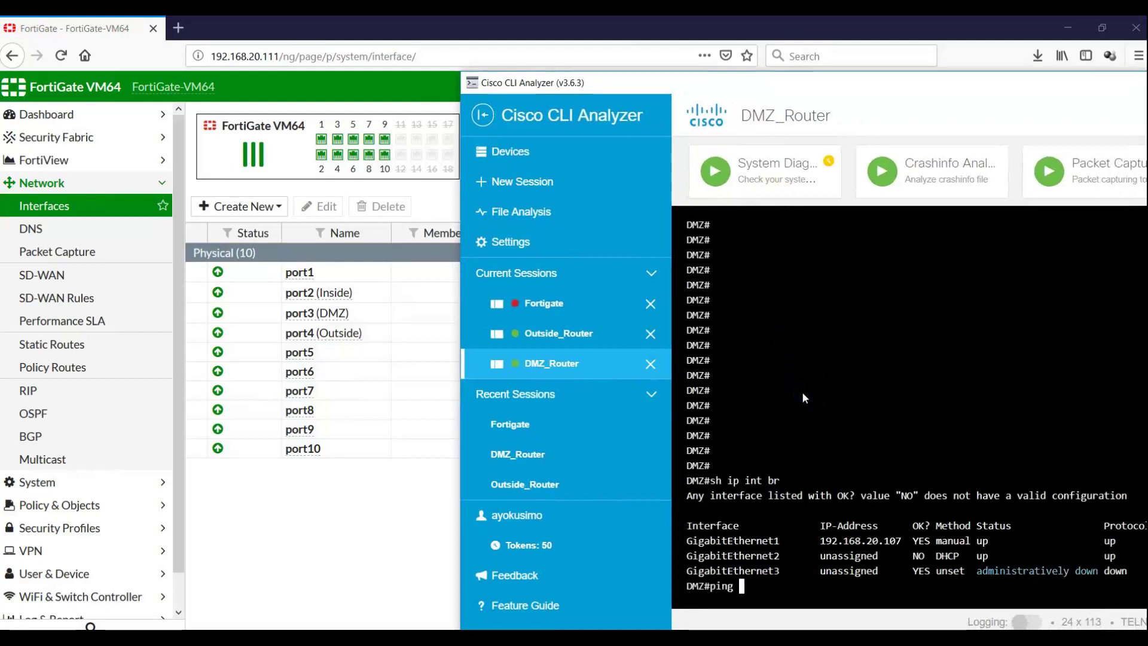
text( 10.10.2)
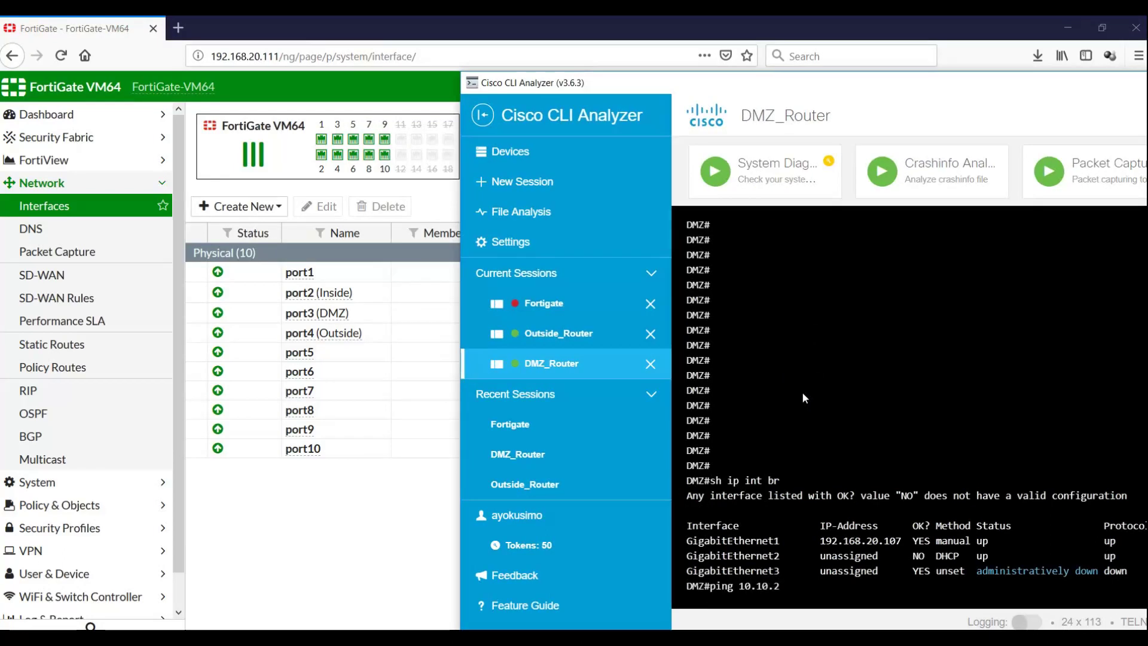
text(0.2)
key(BackSpace)
key(BackSpace)
key(BackSpace)
key(BackSpace)
key(BackSpace)
key(BackSpace)
key(BackSpace)
key(BackSpace)
key(BackSpace)
key(BackSpace)
key(BackSpace)
key(BackSpace)
key(BackSpace)
key(BackSpace)
key(BackSpace)
- In configuration mode on the DMZ router, assign interface gig2 the address 10.10.20.2 with mask 255.255.255.0 and enable it with "no shut"
text(config t)
key(Return)
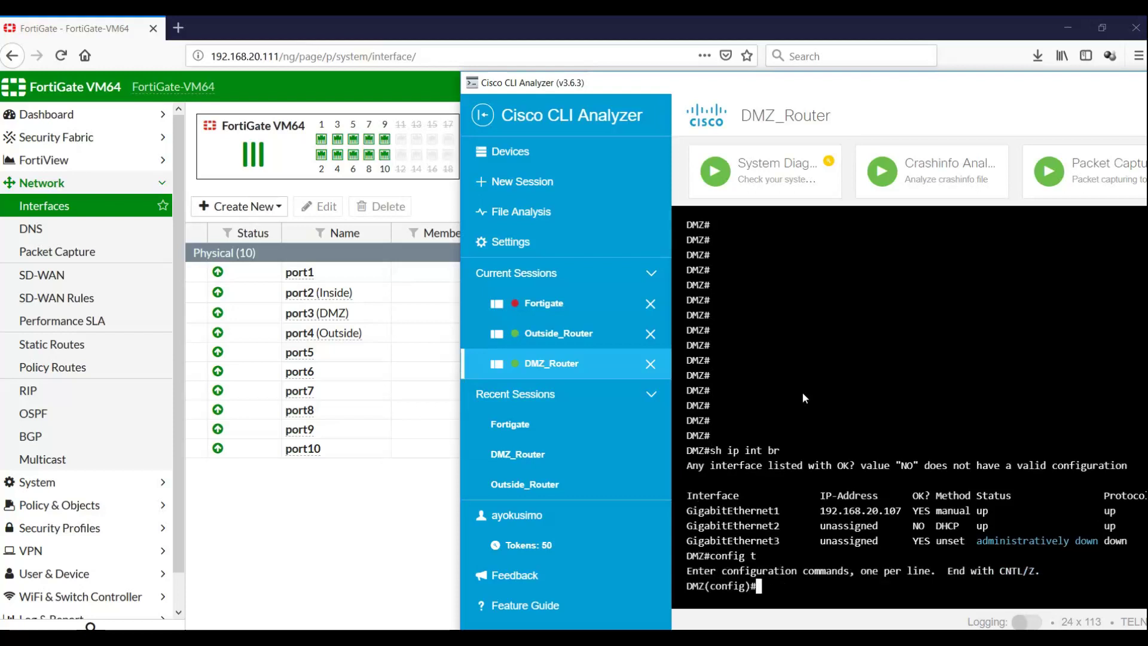
text(int gig2)
key(Return)
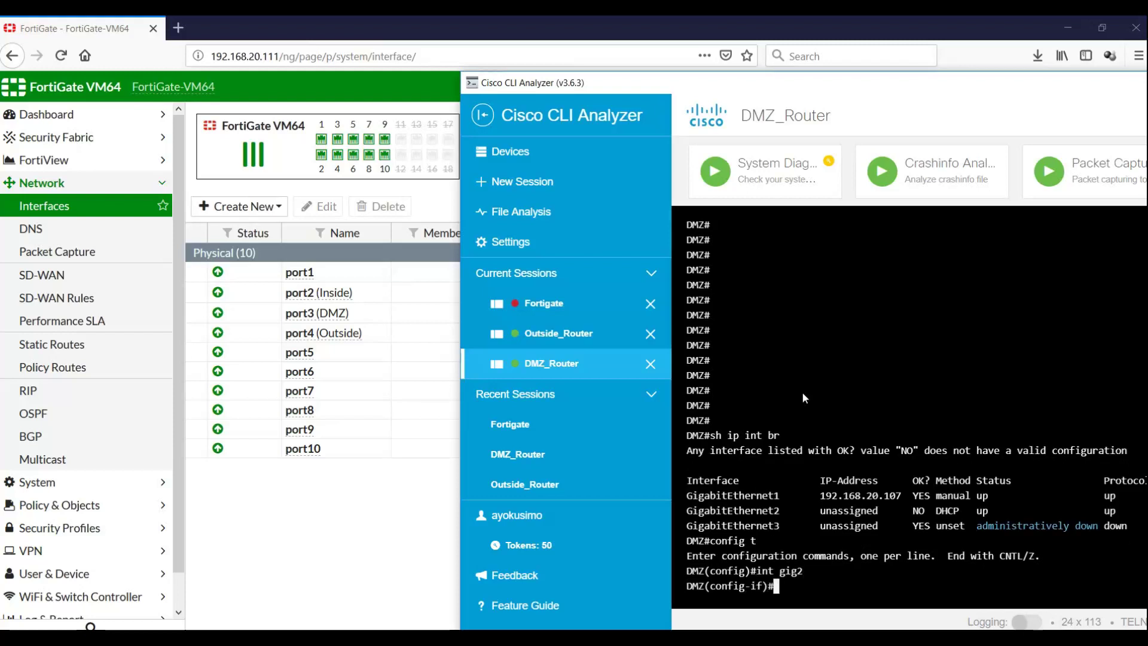
text(ip address 10.10)
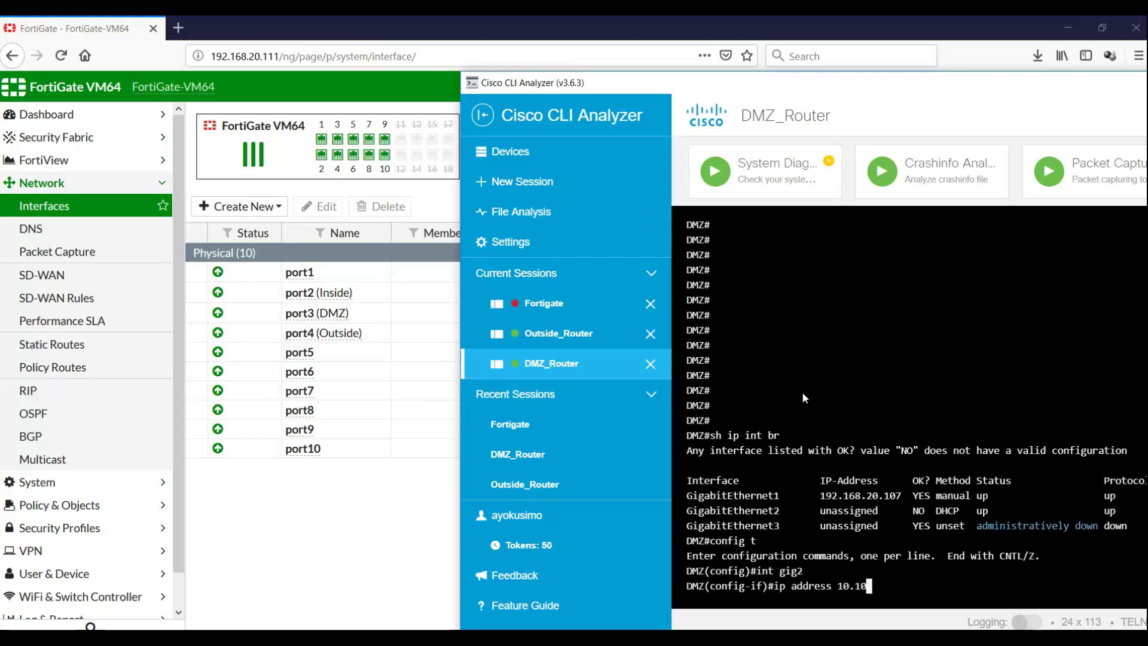
text(.20.2 255.255.255.0)
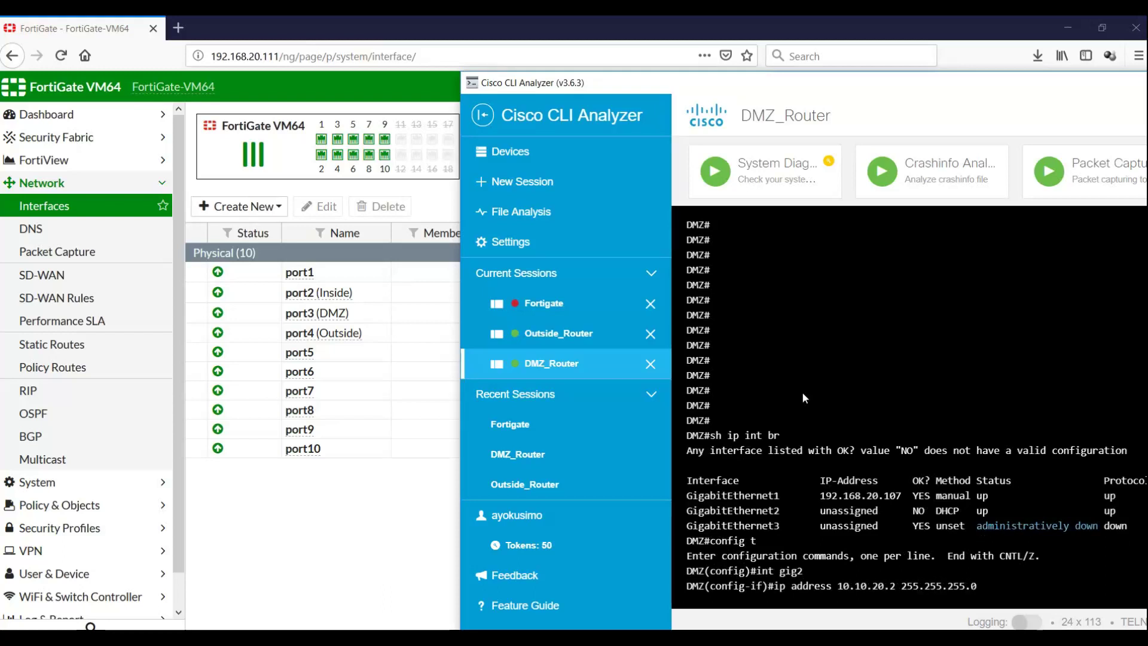
key(Return)
text(no shut)
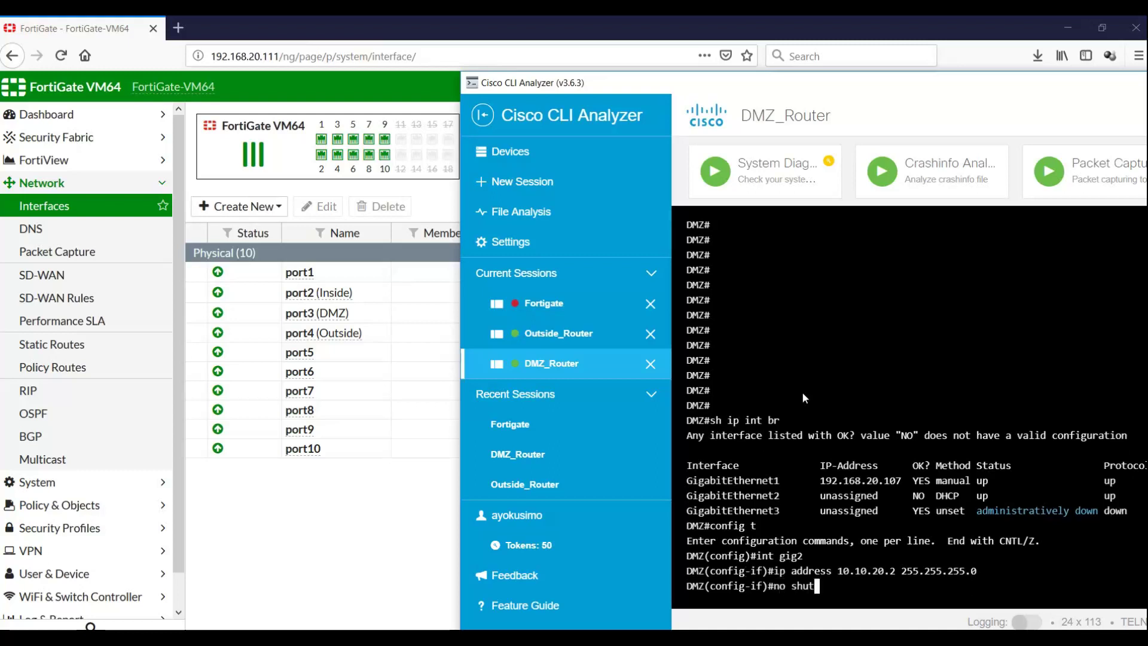
key(Return)
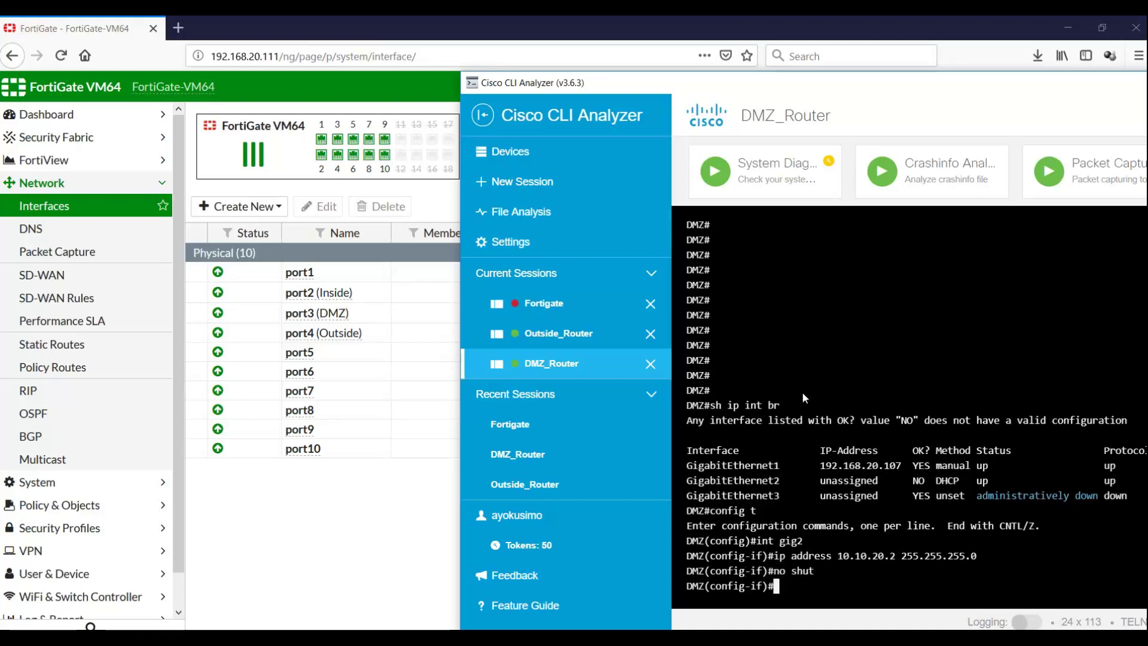
- Exit configuration mode on the DMZ router and list its interfaces with "sh ip int br"
text(exit)
key(Return)
text(exit)
key(Return)
key(Return)
key(Return)
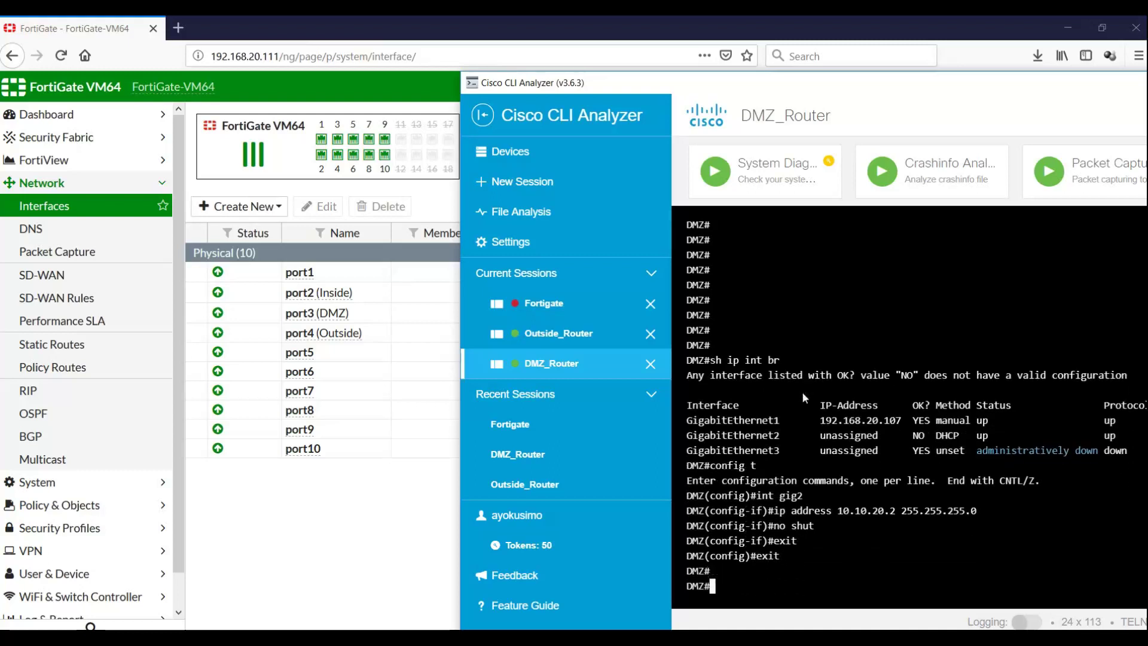
text(sh ip int br)
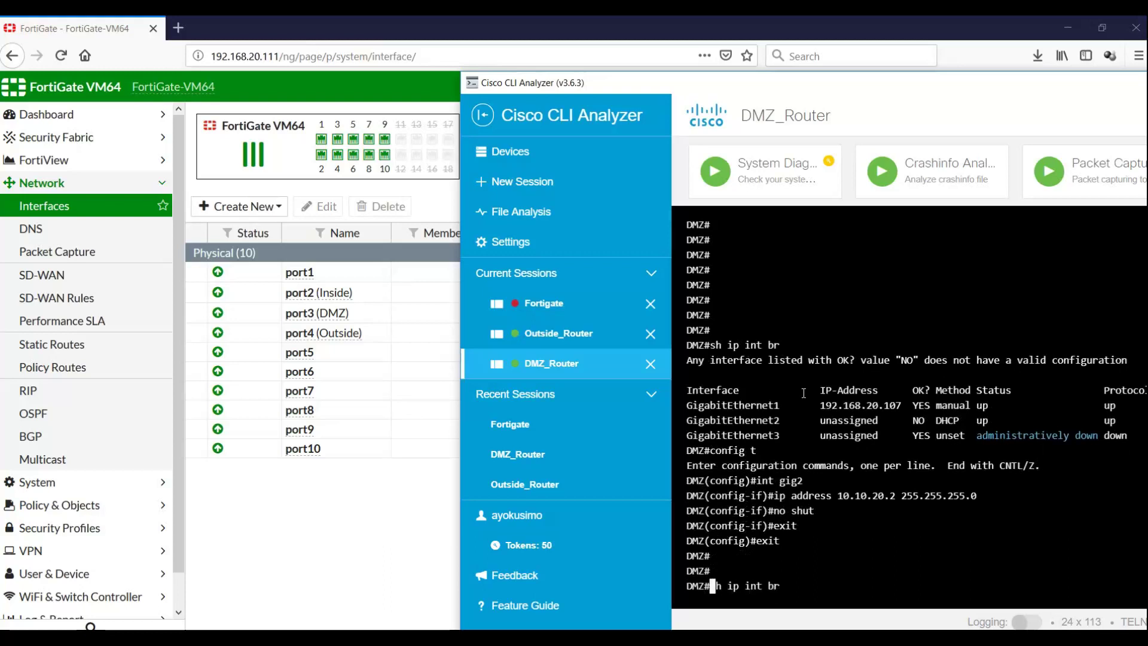
key(Return)
- Ping 10.10.10.1 from the DMZ router
text(ping )
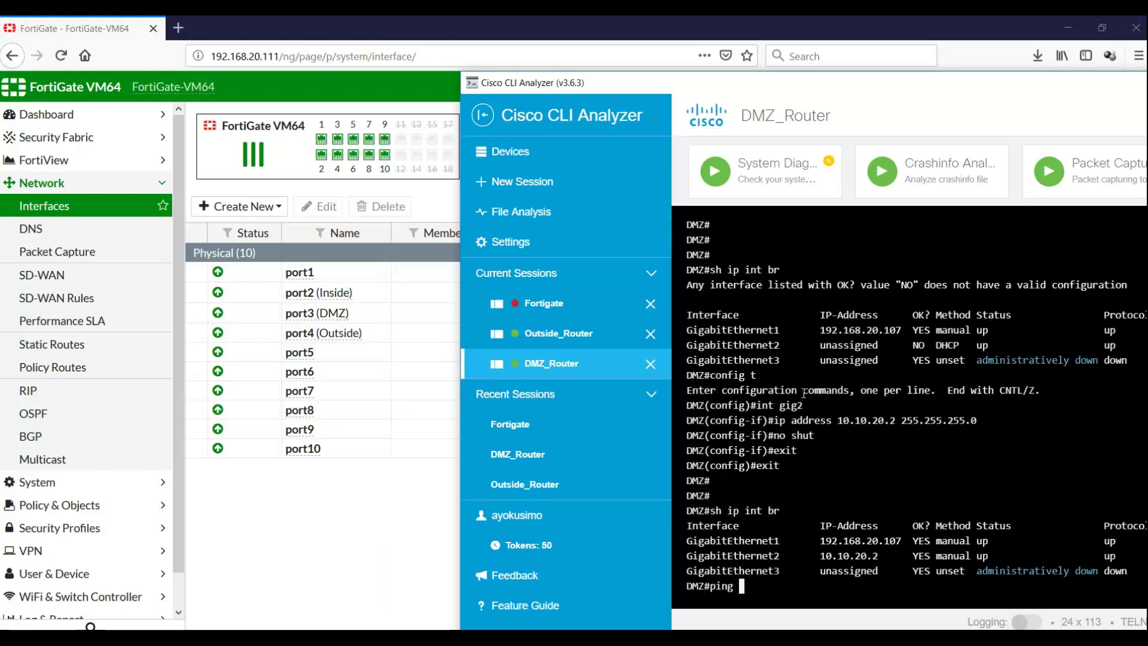
text(10.10.10.1)
key(Return)
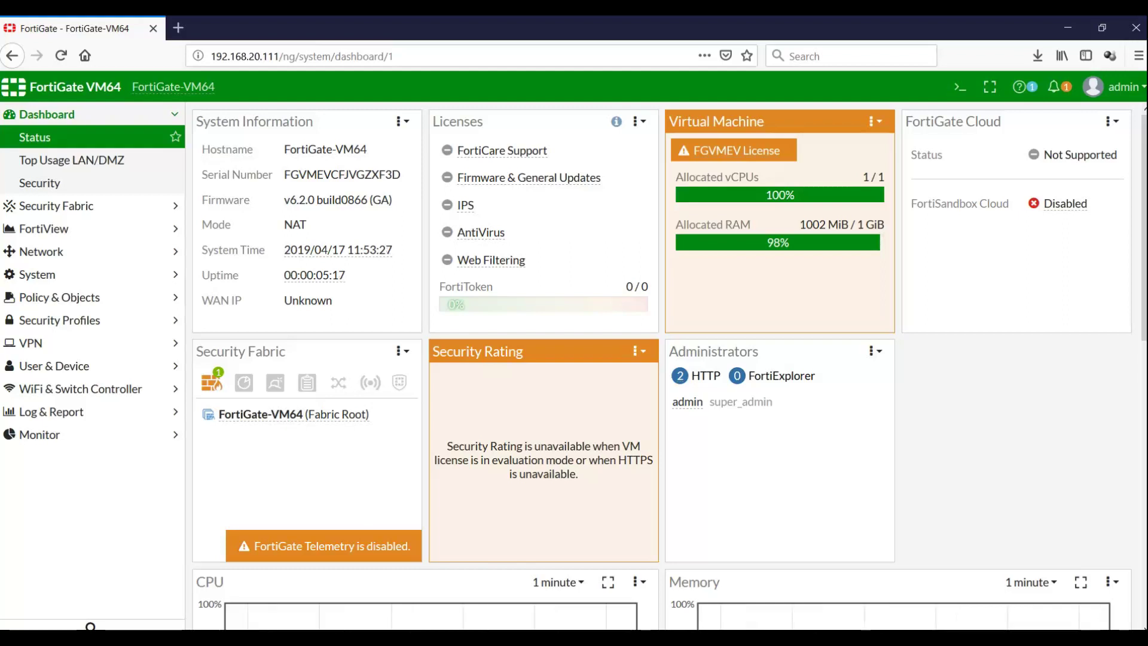
- Review the topology diagram, put it away and open the FortiGate's list of network interfaces
click(715, 636)
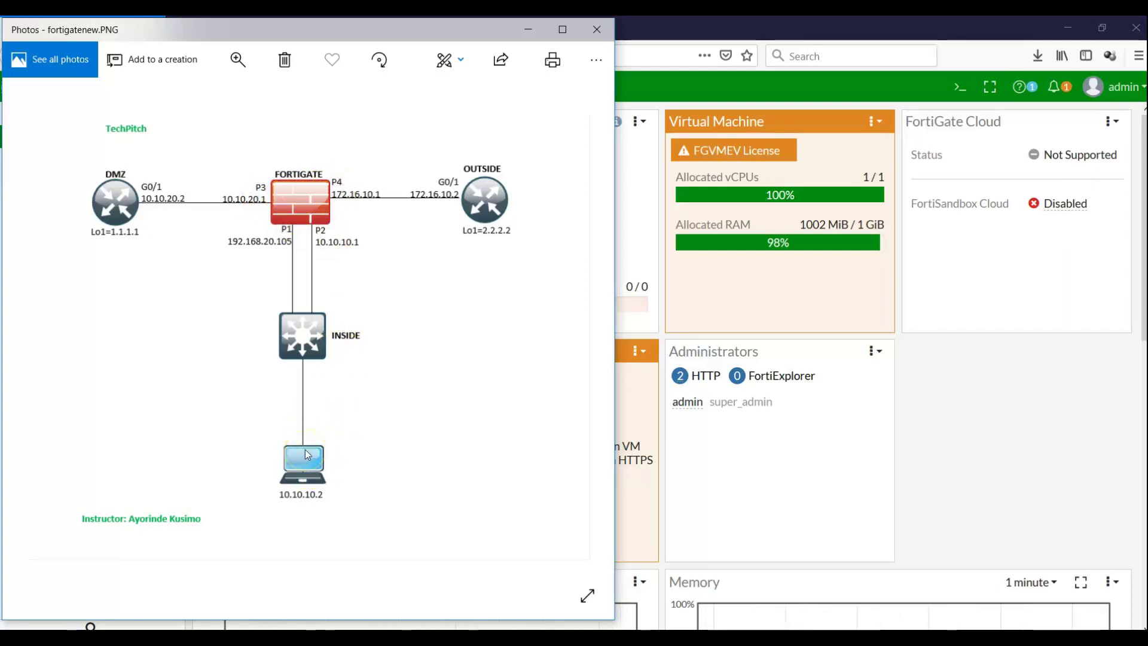
click(530, 30)
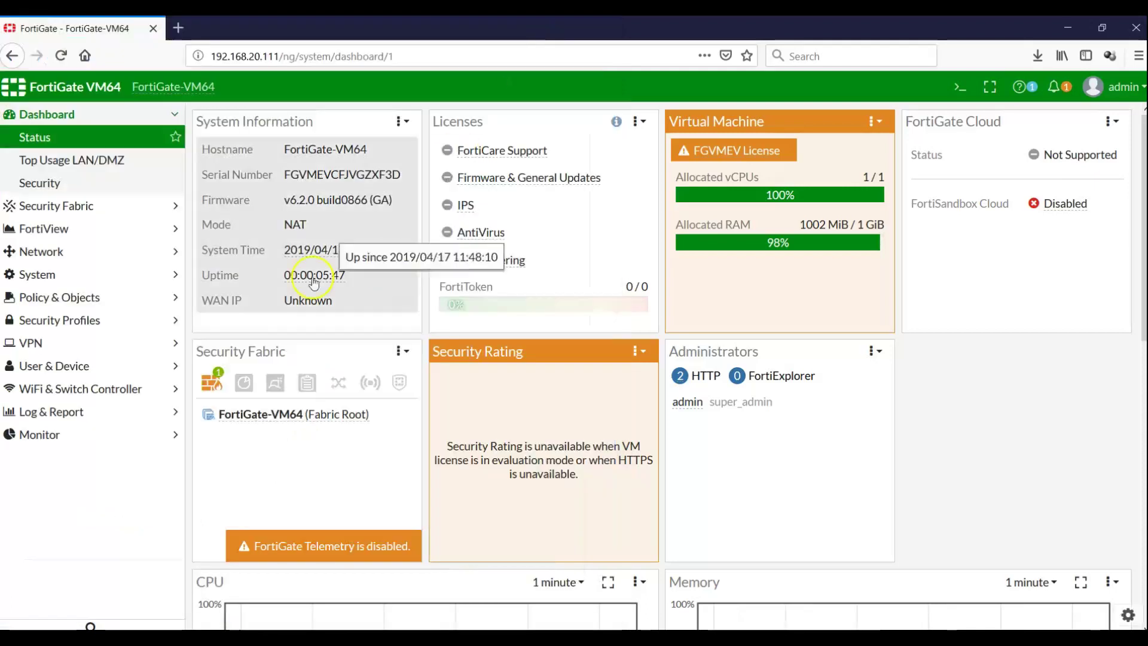
click(44, 256)
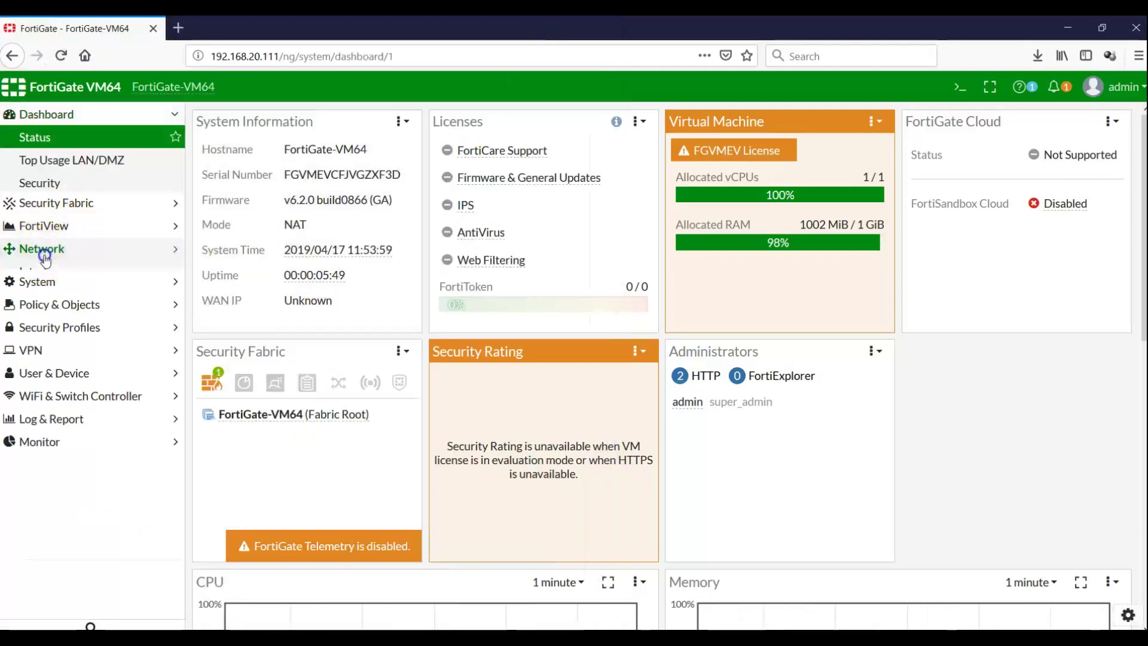
click(63, 206)
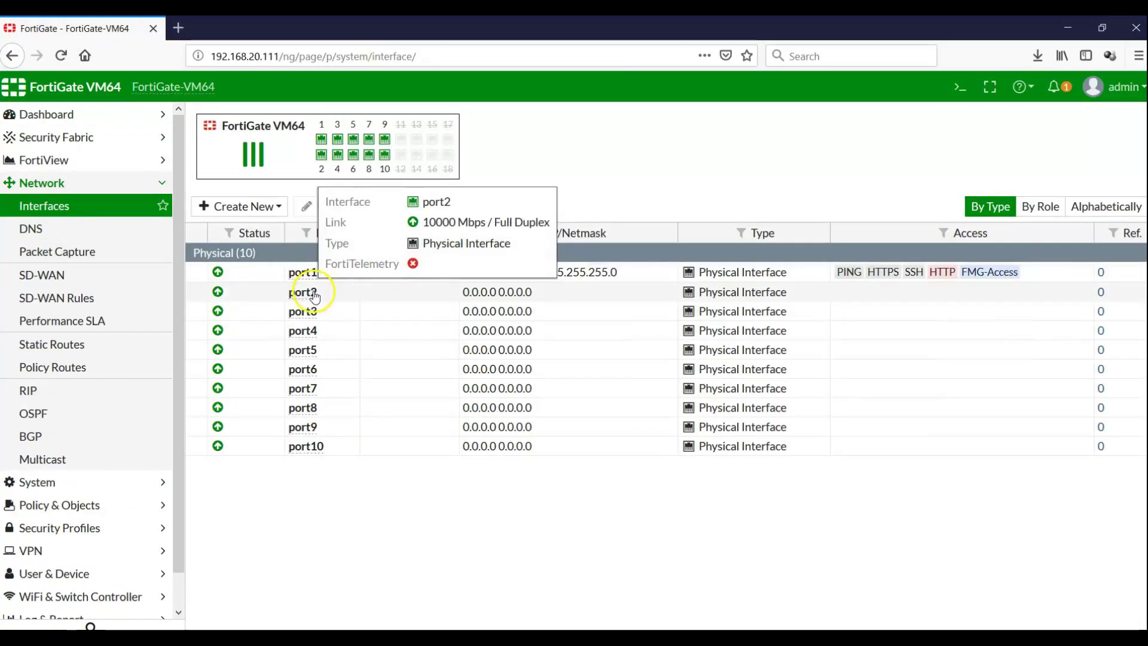
- Open port2 for editing and give it the alias Inside and the role LAN
double_click(315, 295)
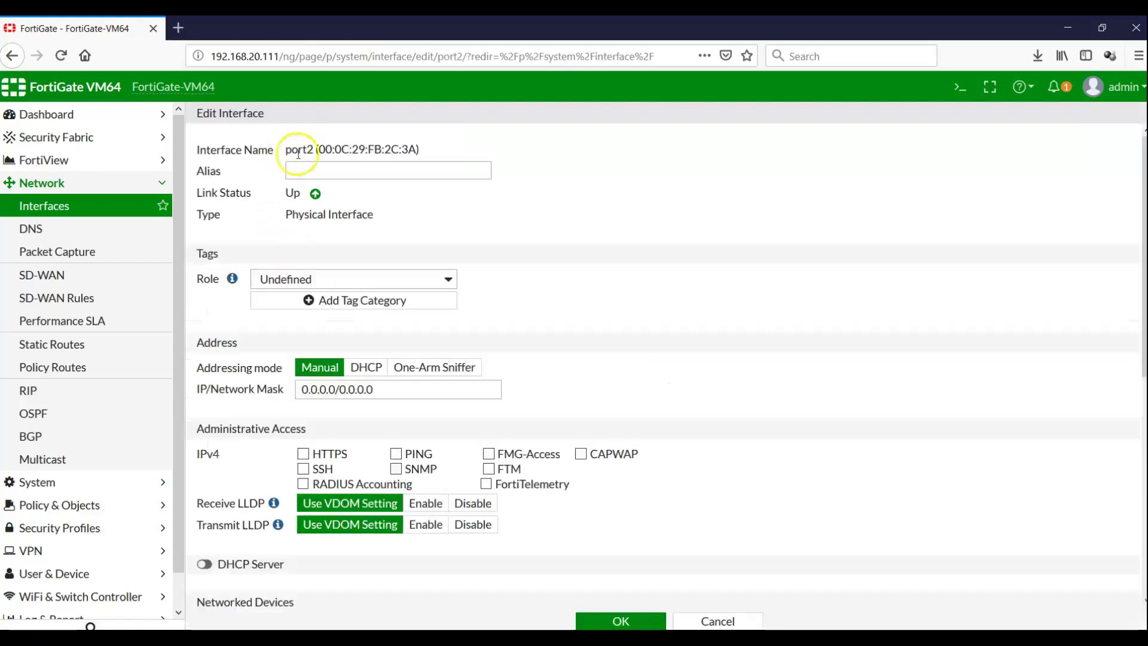
click(331, 167)
text(Inside)
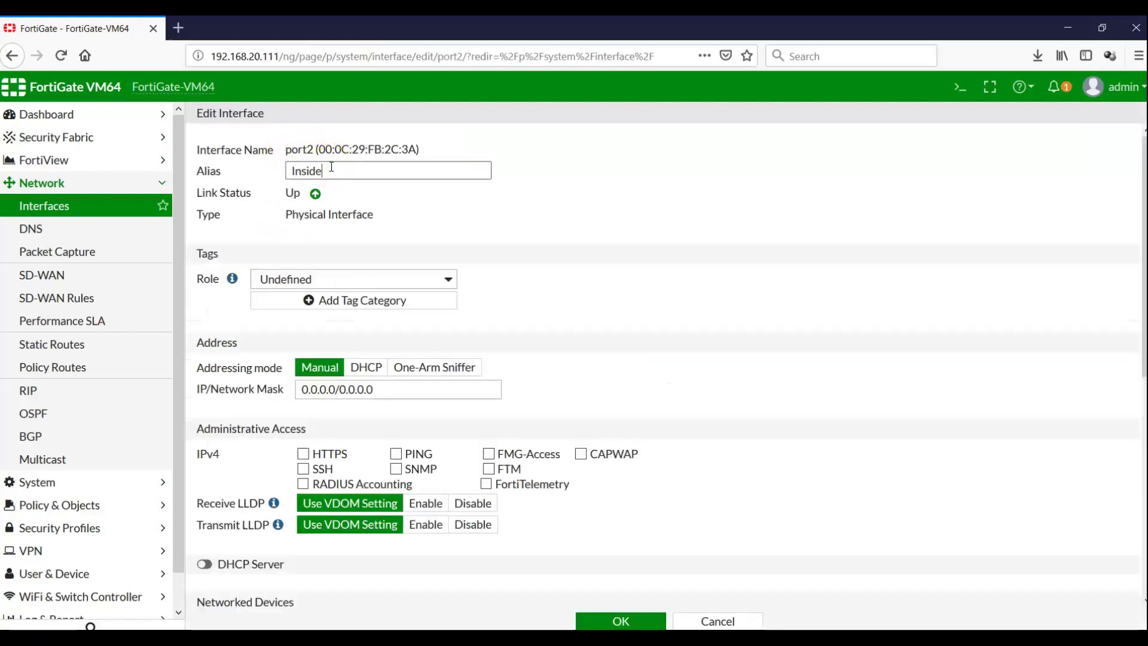
click(448, 279)
click(350, 298)
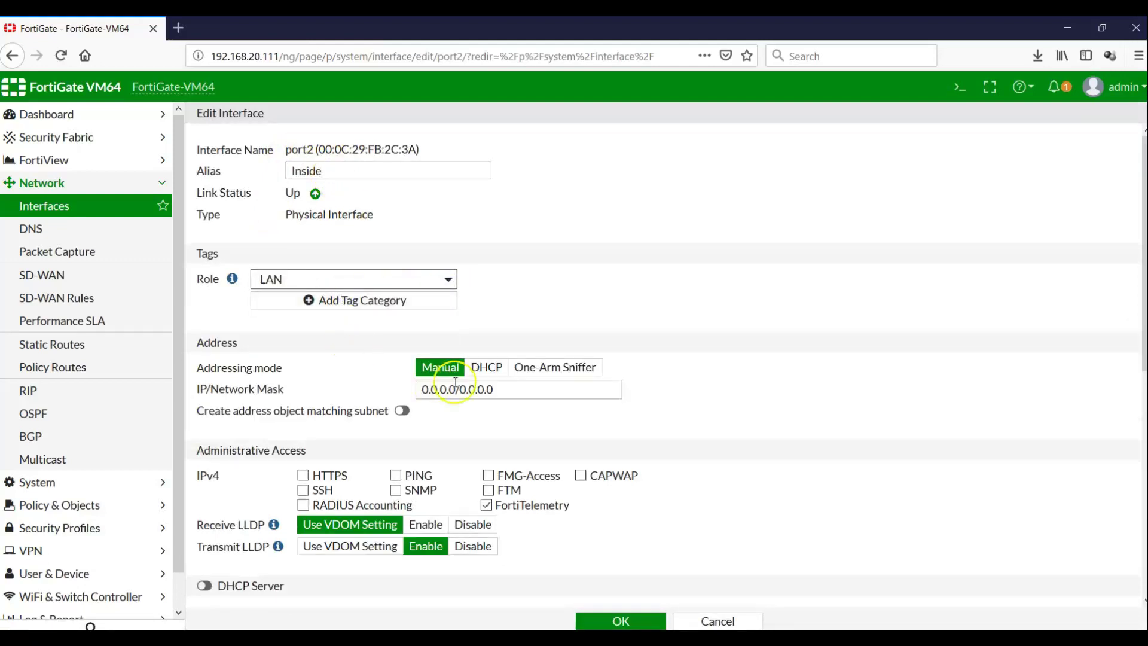
- Assign port2 the address 10.10.10.1/24, allow only PING as administrative access with FortiTelemetry disabled, and save the interface
triple_click(497, 396)
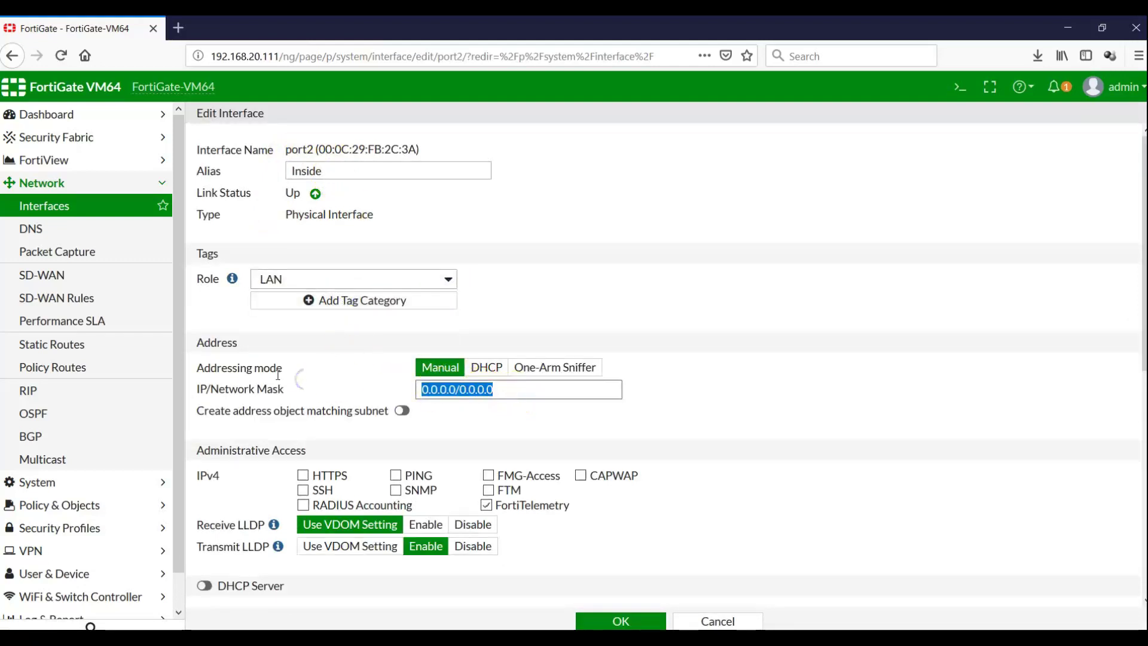
text(10.10)
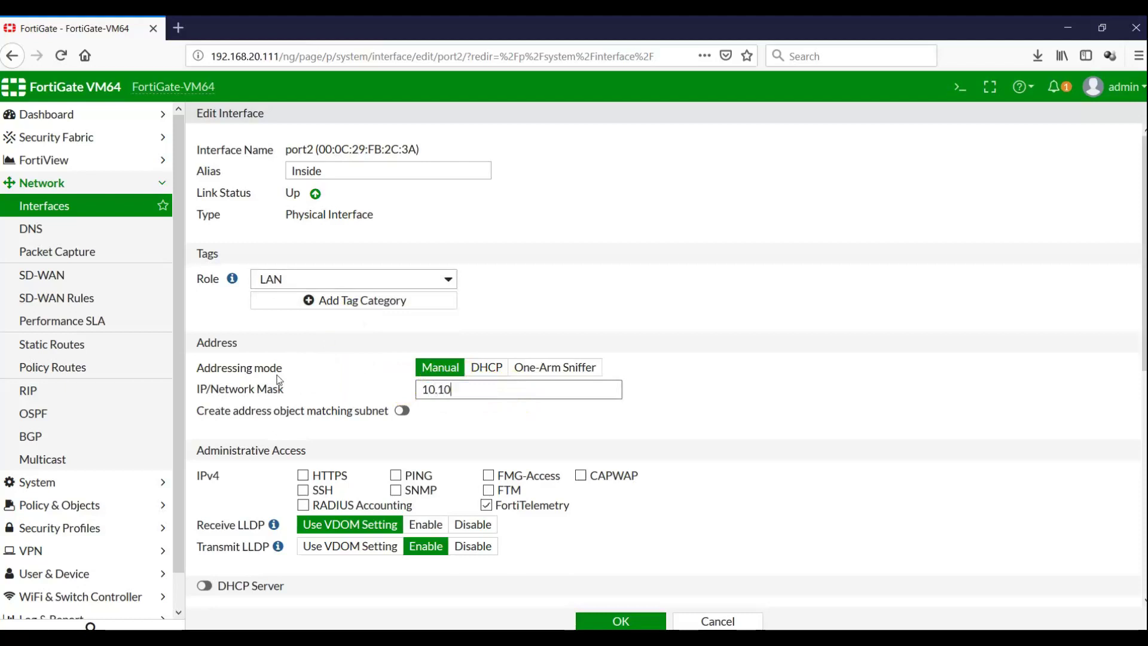
text(.10.1/24)
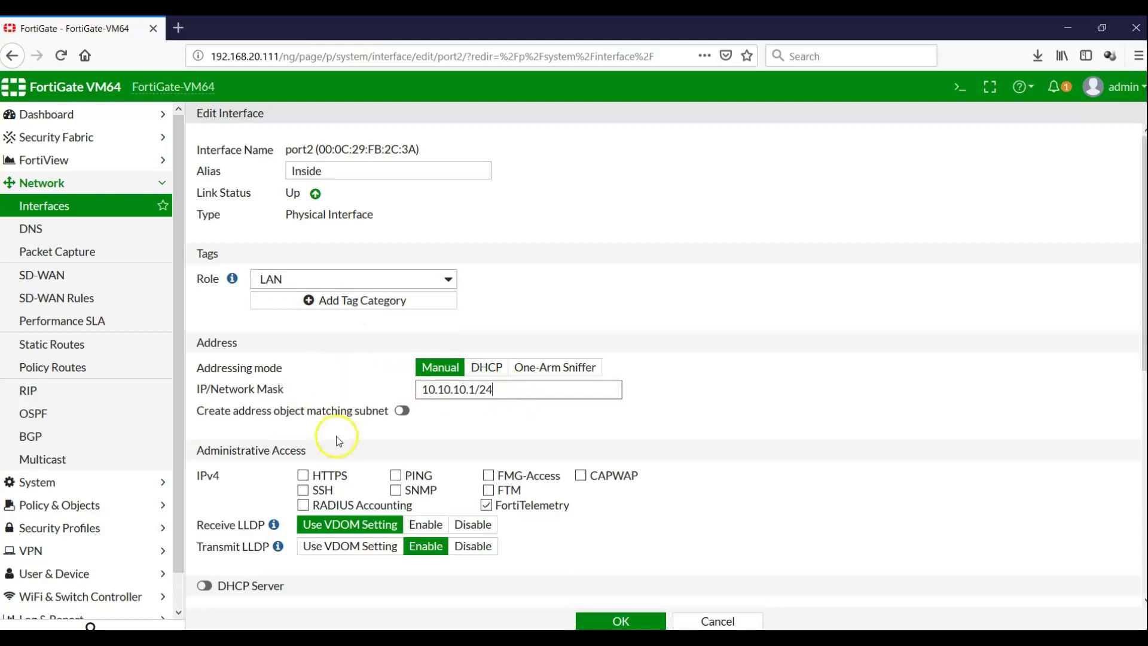
click(400, 478)
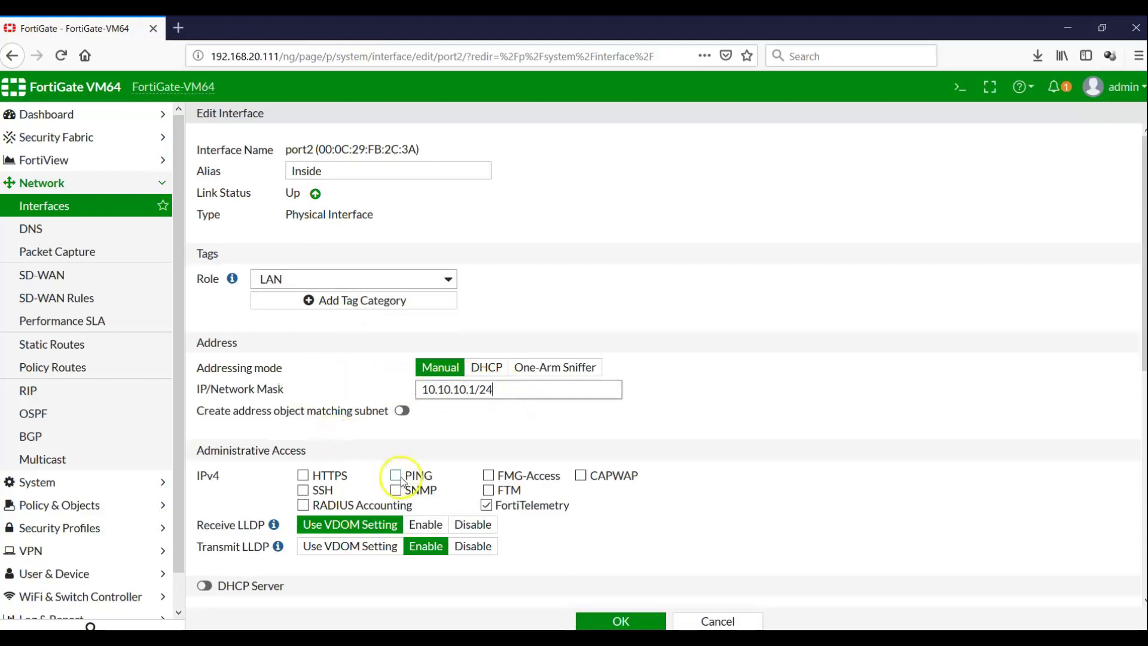
click(486, 505)
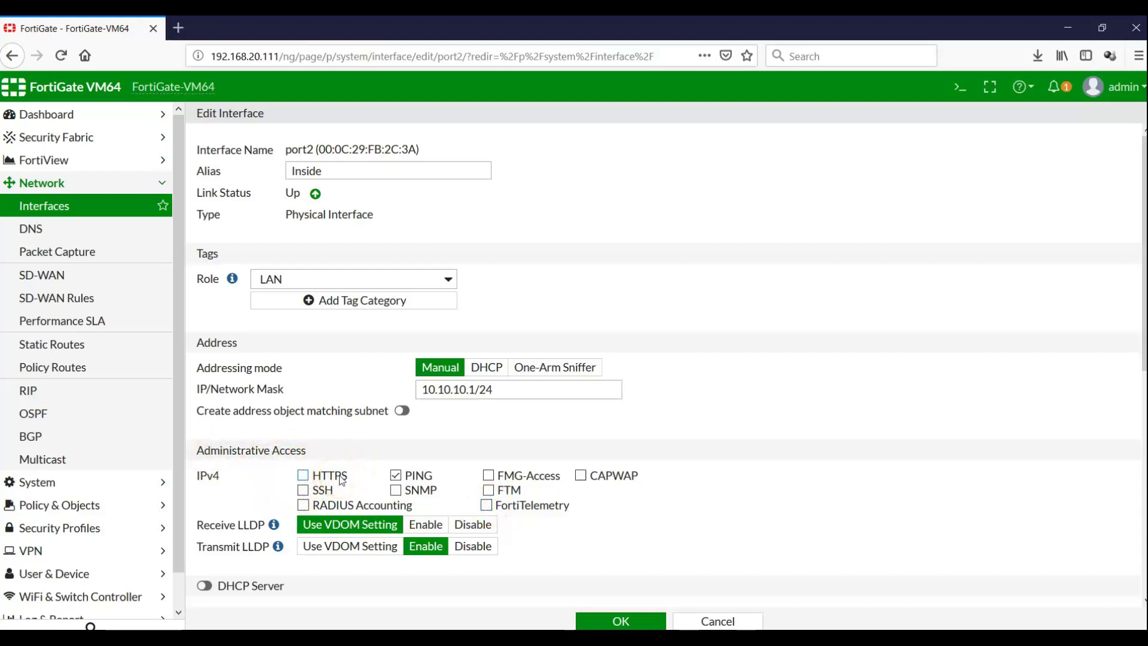
click(396, 474)
click(622, 622)
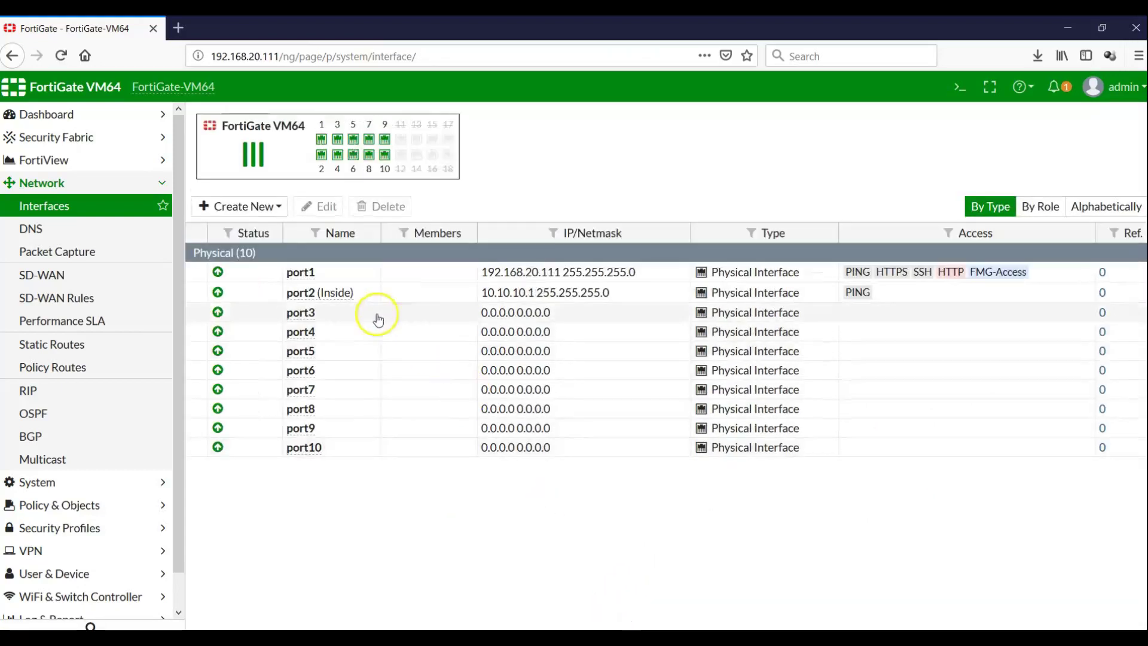
- Open port3 for editing and give it the alias DMZ and the role DMZ
click(343, 313)
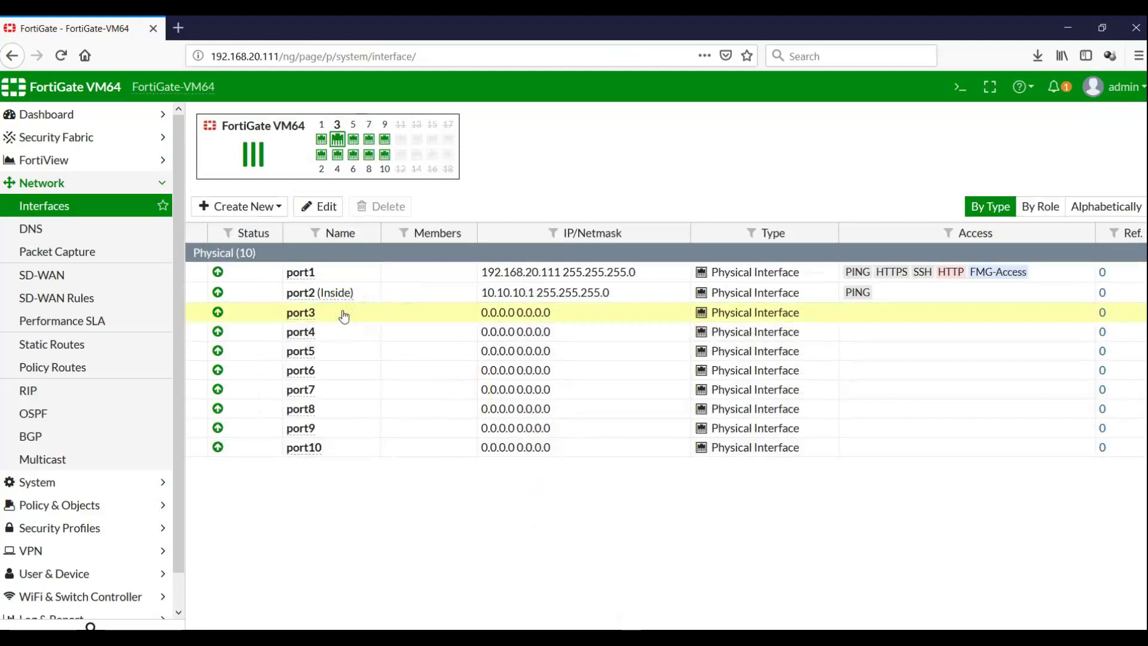
double_click(344, 314)
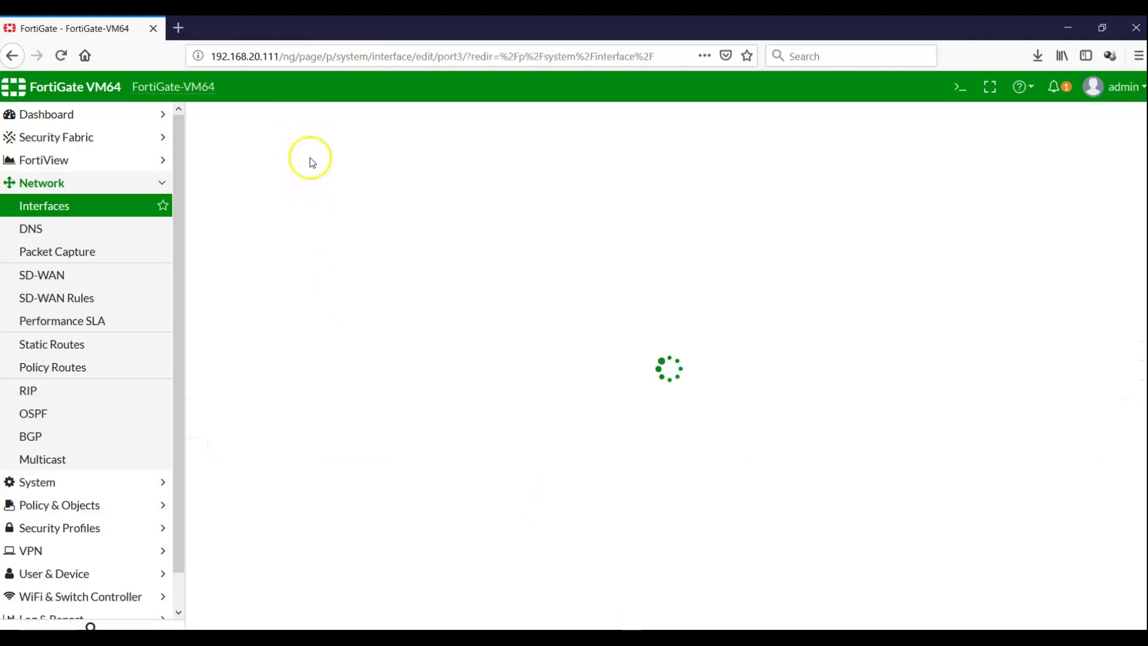
click(303, 171)
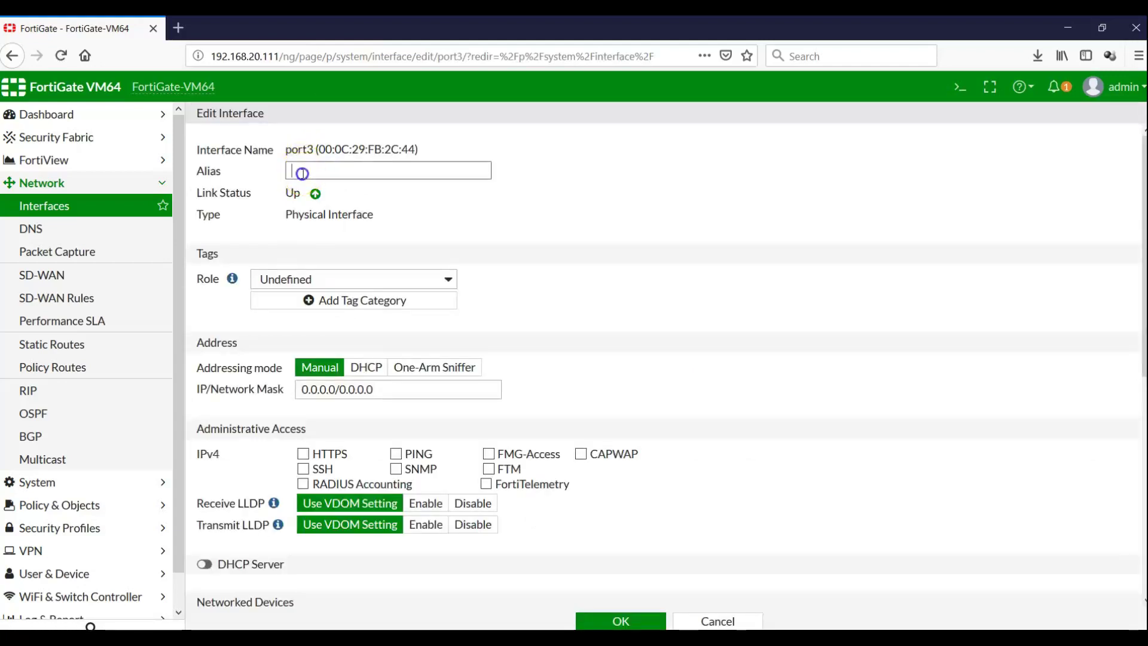
text(DMZ)
click(382, 285)
click(446, 281)
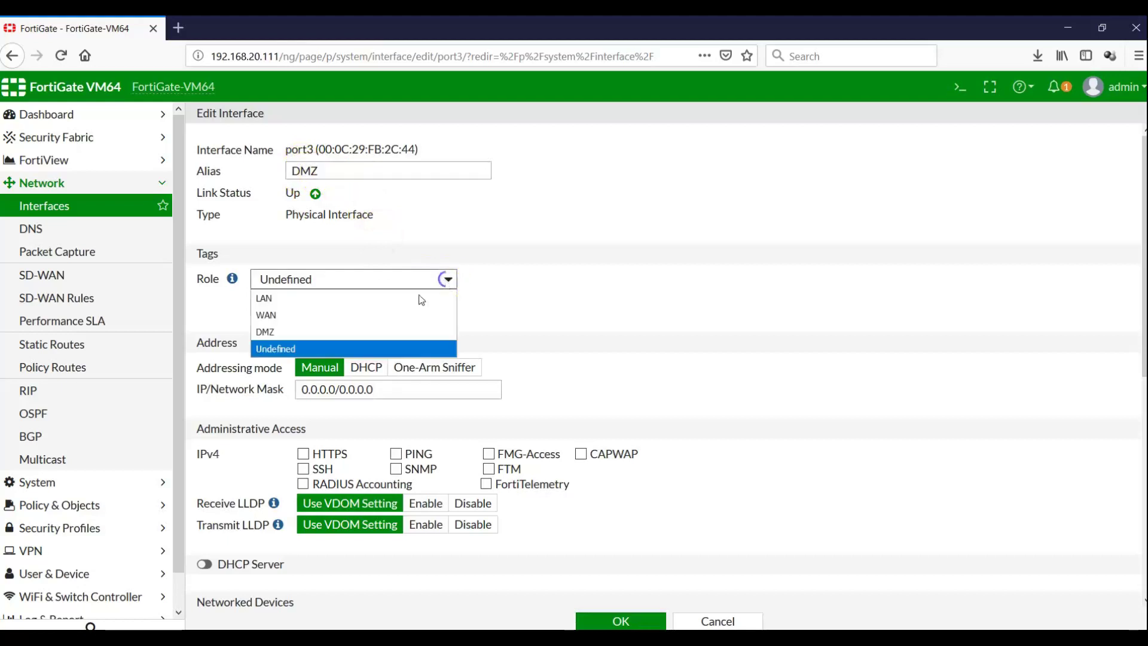
click(329, 325)
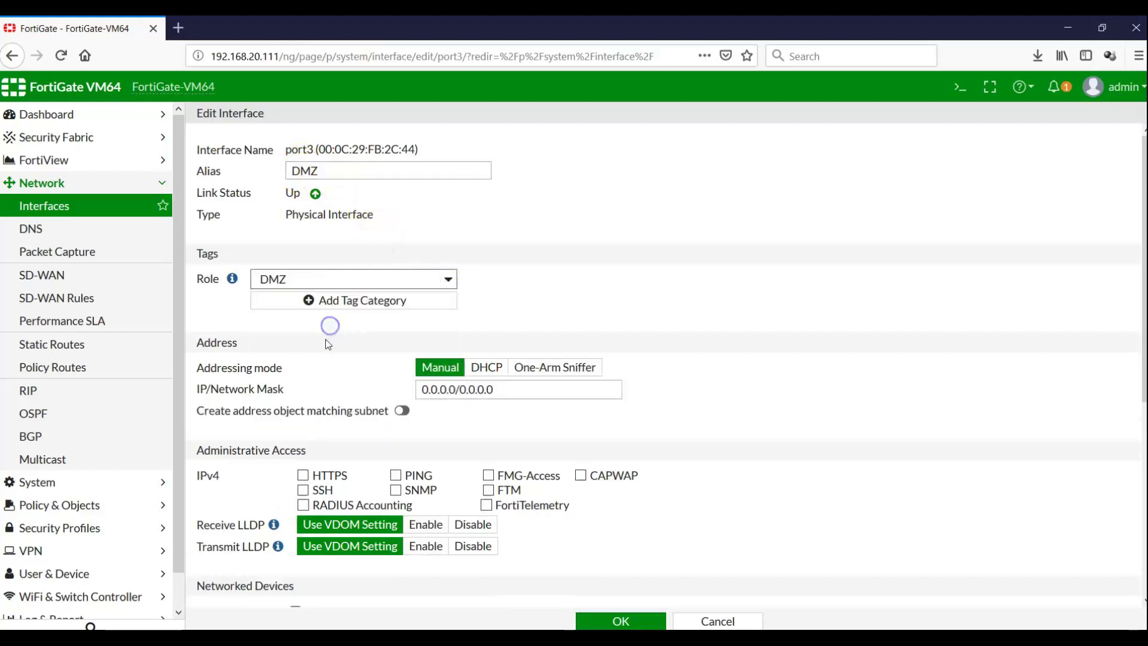
- Assign port3 the manual address 10.10.20.1/30, allow PING as its only administrative access, and save the interface
click(480, 371)
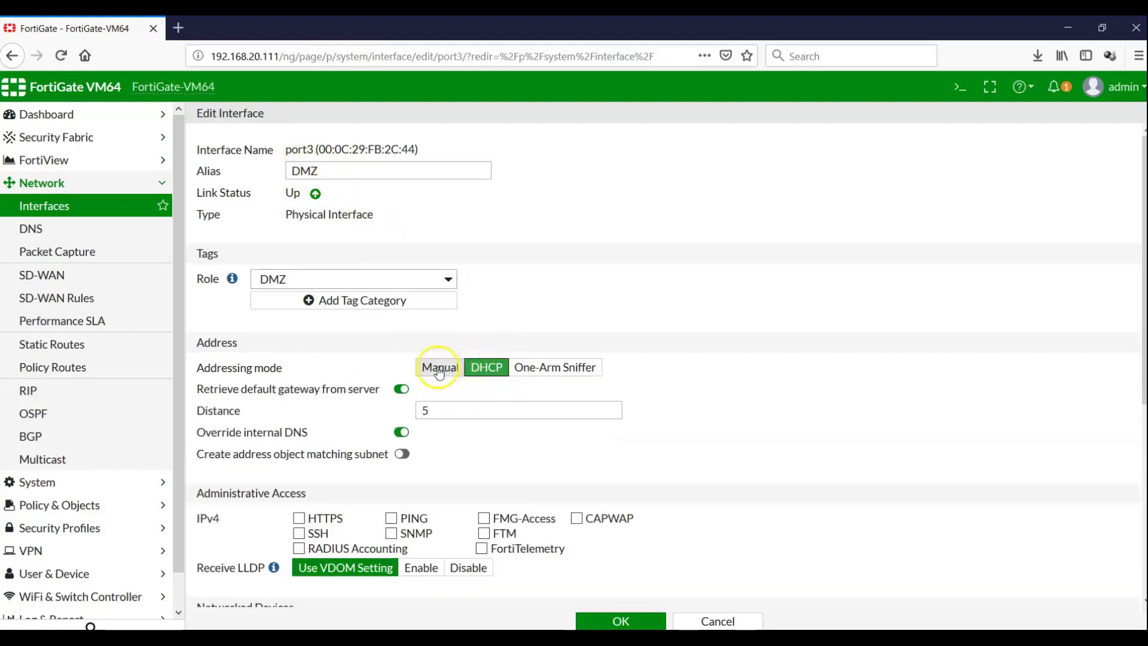
click(455, 369)
click(501, 390)
triple_click(501, 390)
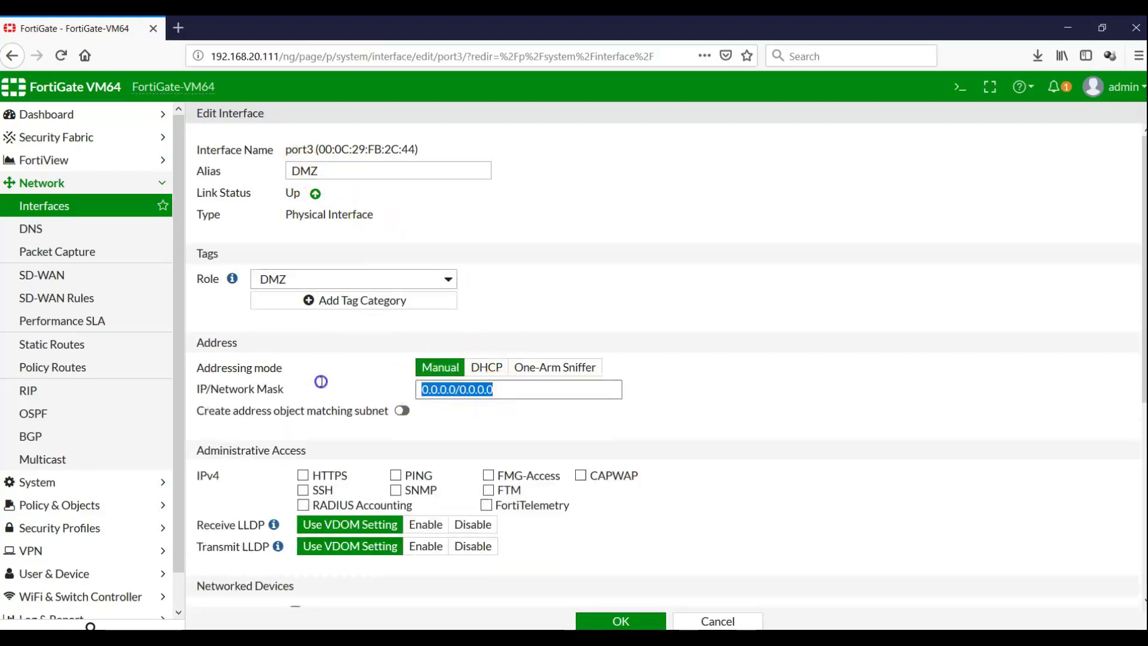
text(10.10.20.1)
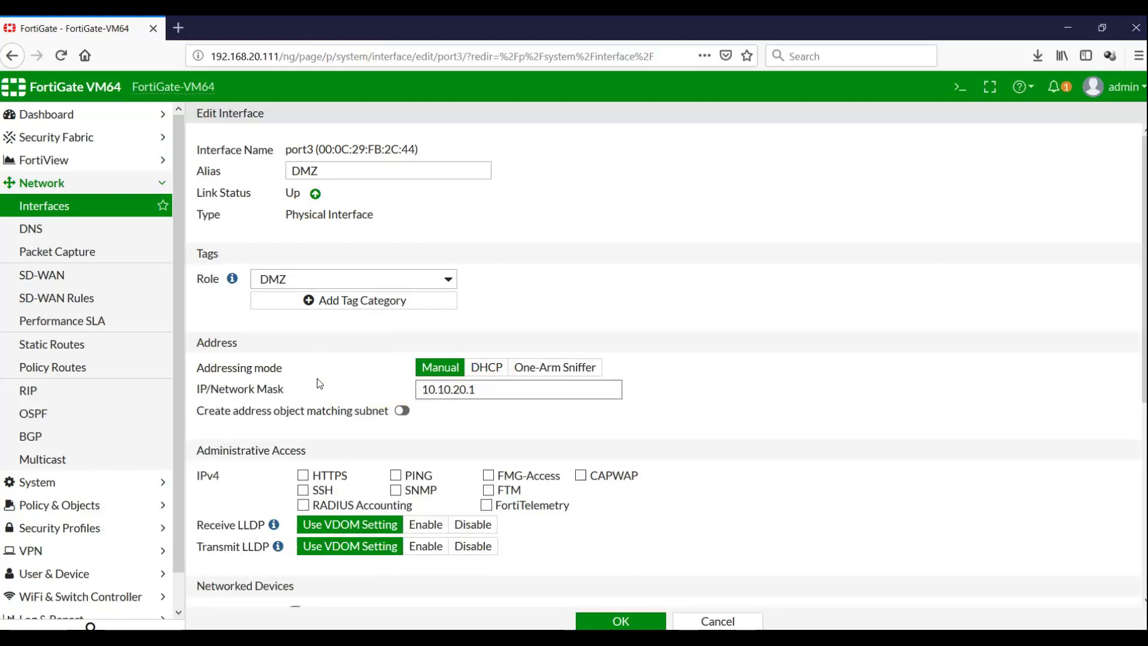
text(/)
text(25)
key(BackSpace)
key(BackSpace)
text(30)
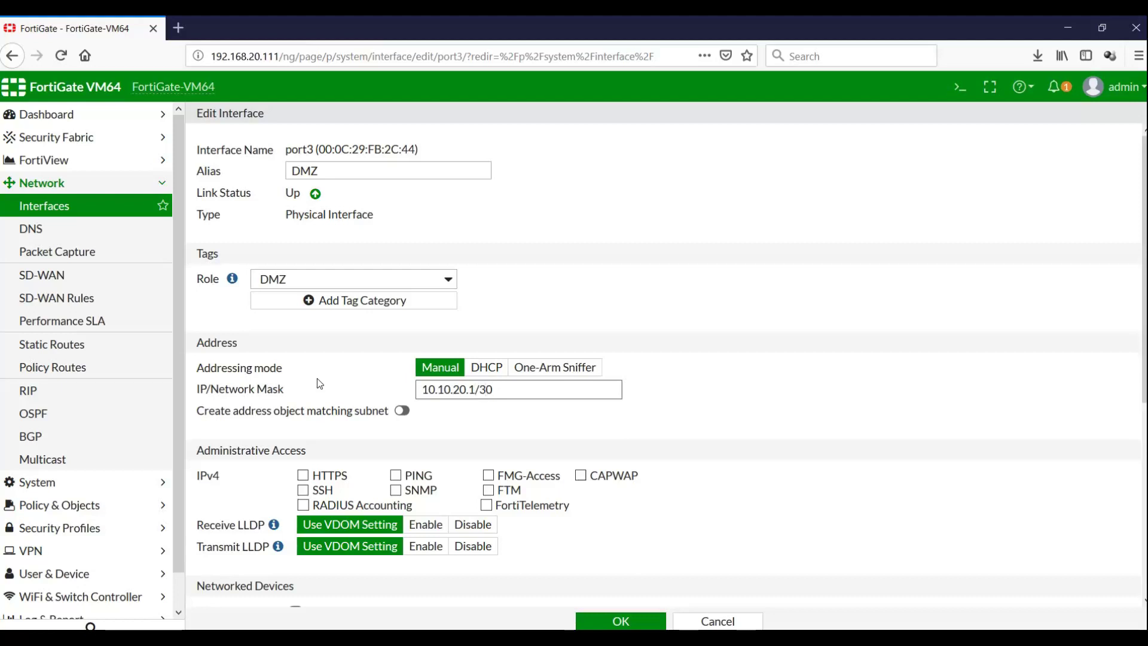
click(397, 479)
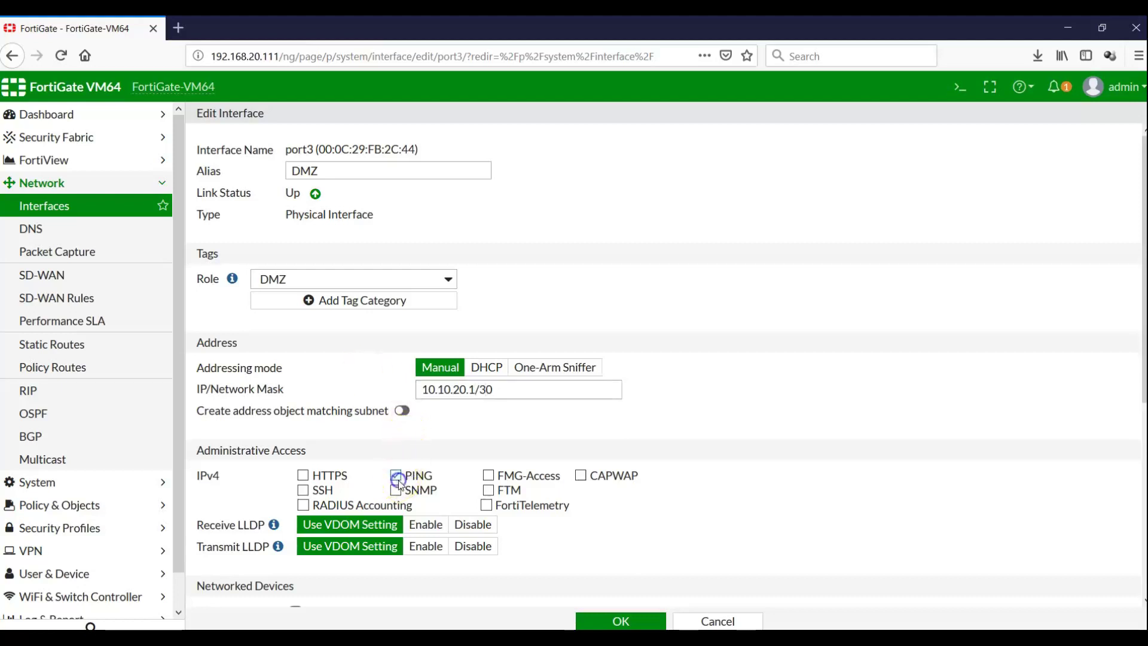
click(605, 622)
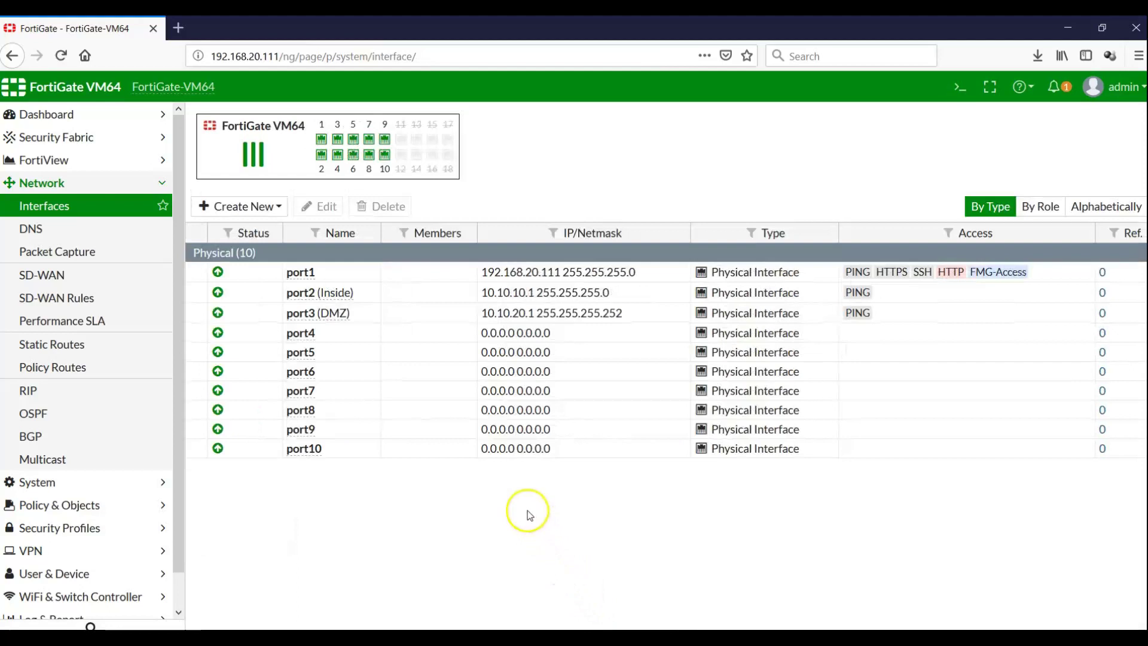
- Open port4 for editing and give it the alias Outside and the role WAN
double_click(349, 338)
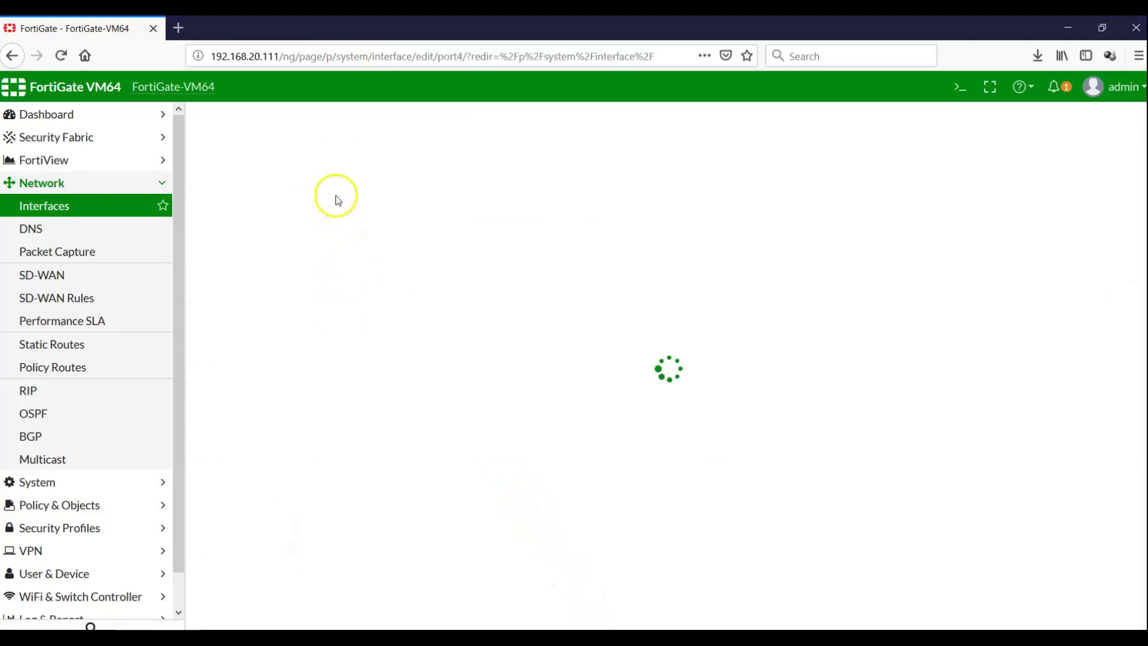
click(333, 173)
text(O)
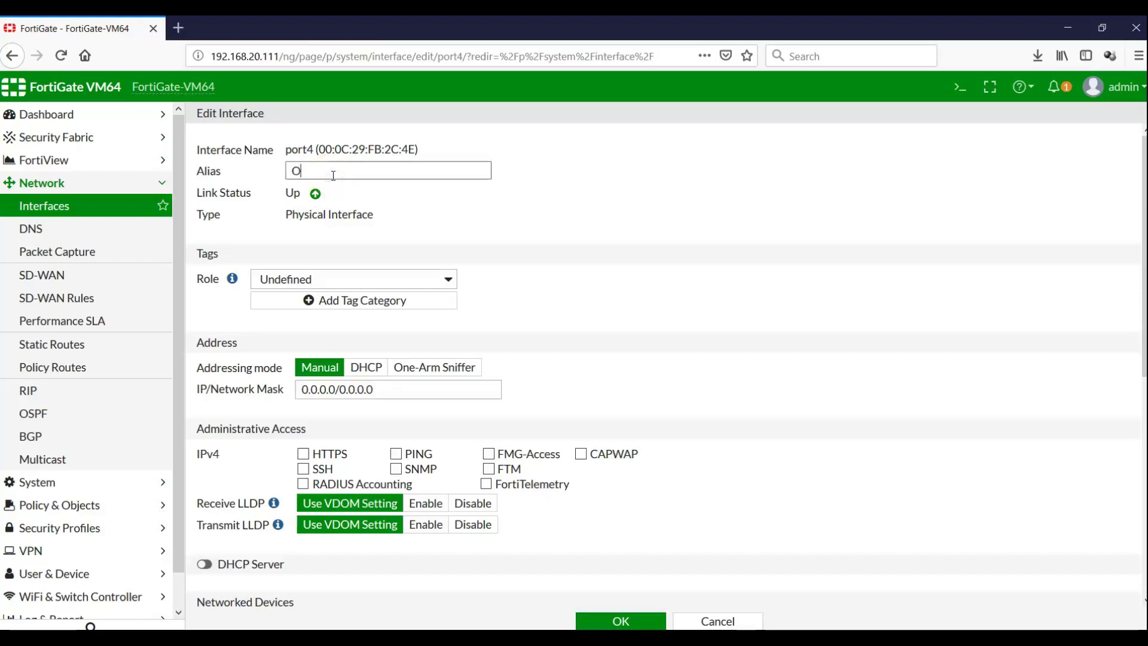
text(utside)
click(446, 277)
click(328, 315)
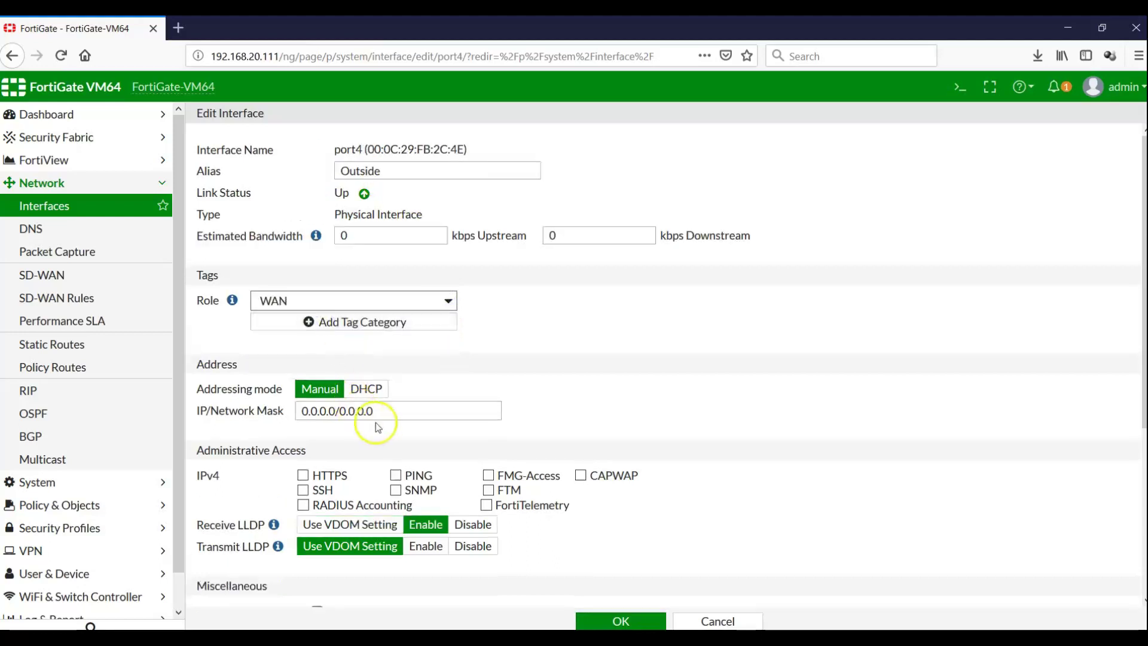
- Assign port4 the address 172.16.10.1/255.255.255.0, allow PING as administrative access, and save the interface
drag(389, 410, 161, 397)
text(1)
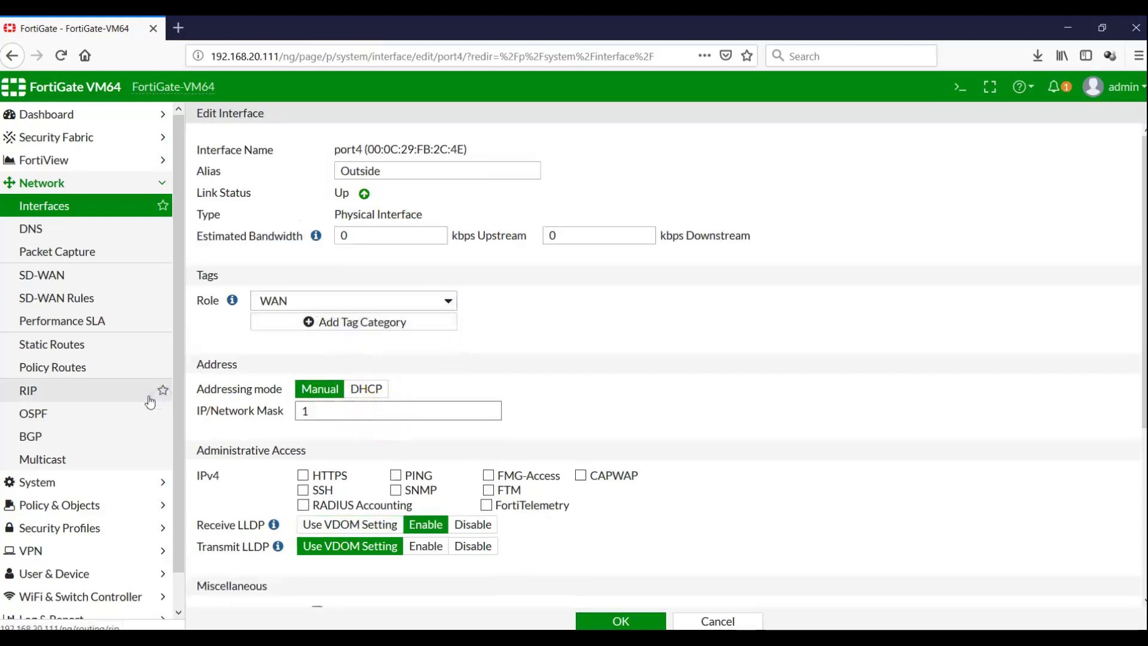
text(72.16.10.1/255.25)
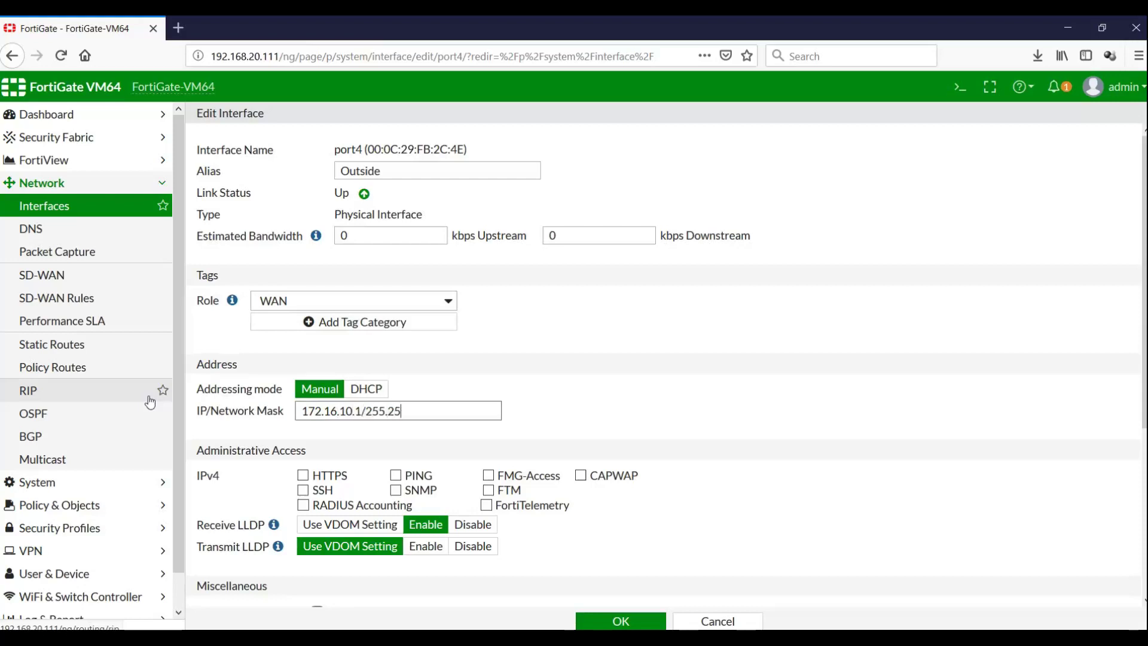
text(5.255.0)
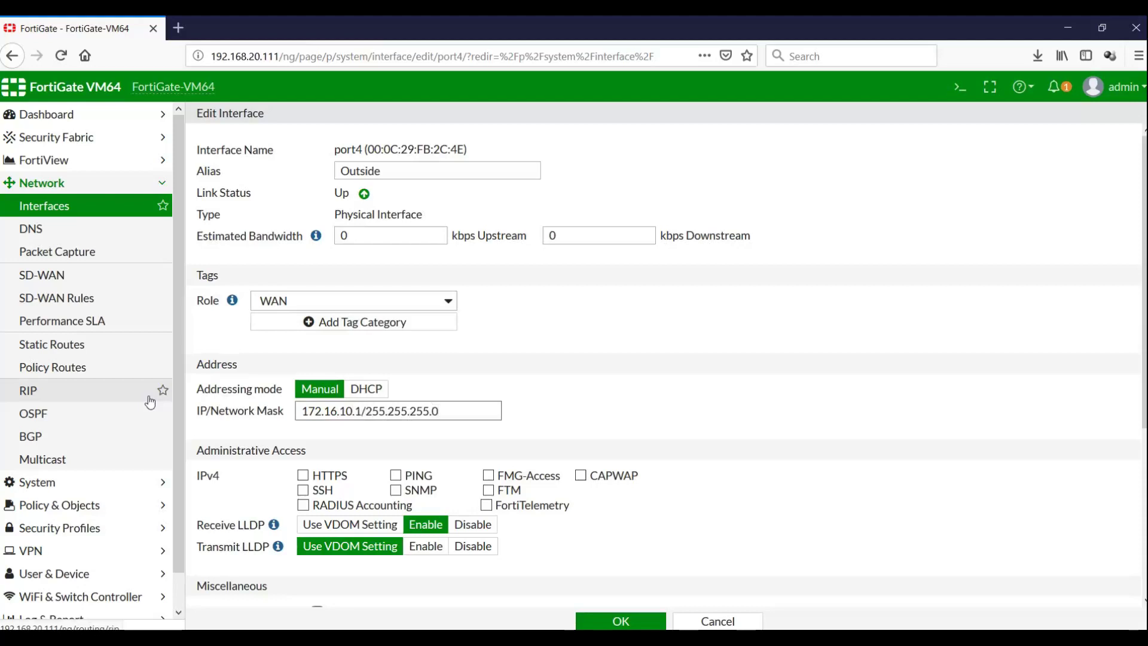
click(396, 476)
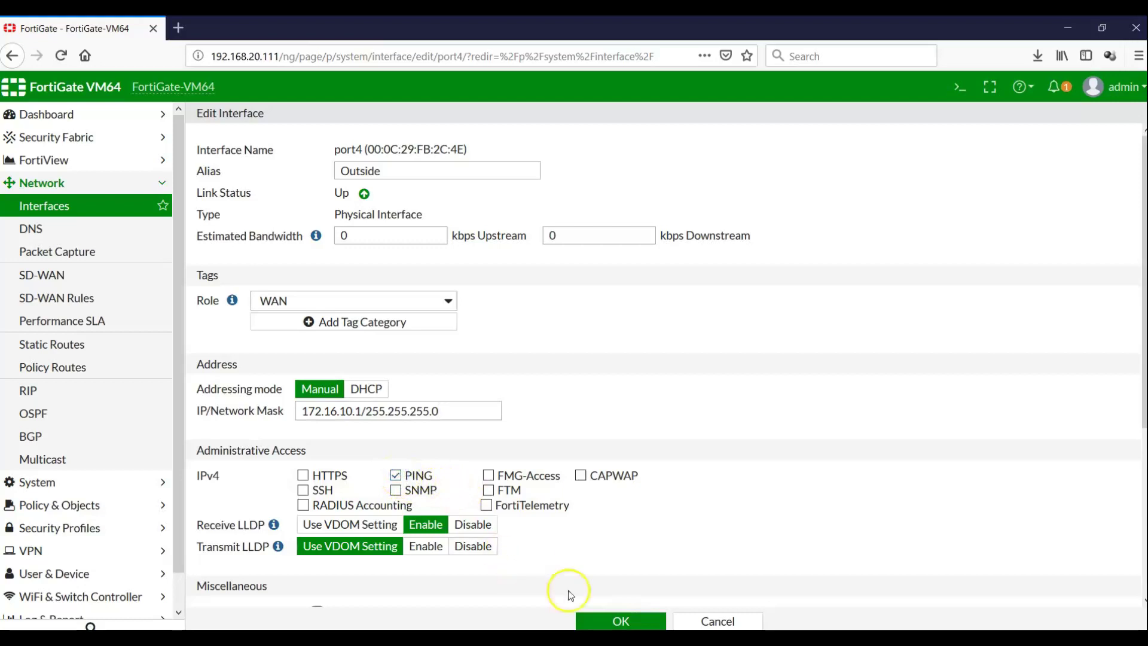
click(616, 622)
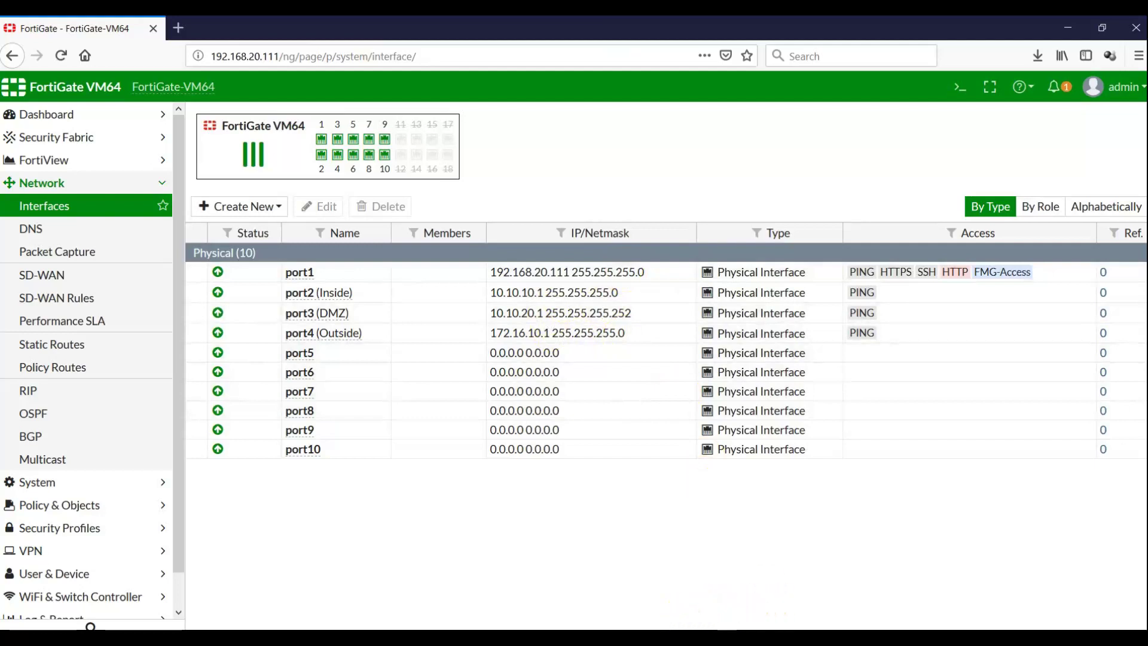
- Show the topology diagram beside the DMZ_Router session in Cisco CLI Analyzer and run sh ip int br on the router
click(718, 637)
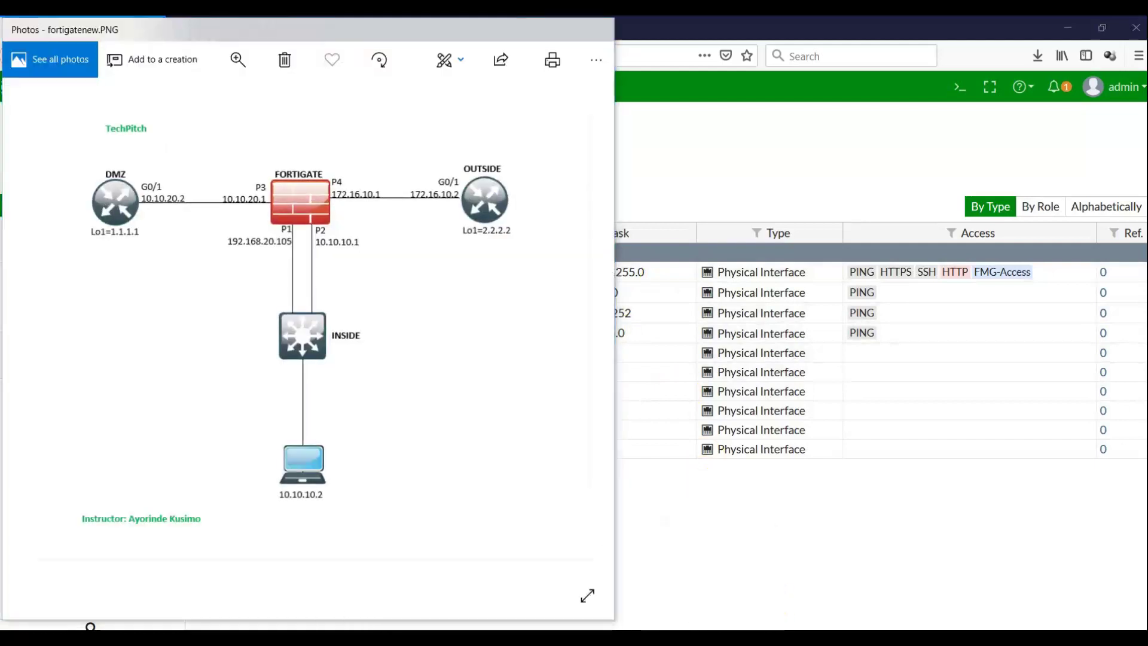
click(685, 637)
drag(572, 94, 837, 56)
text(s)
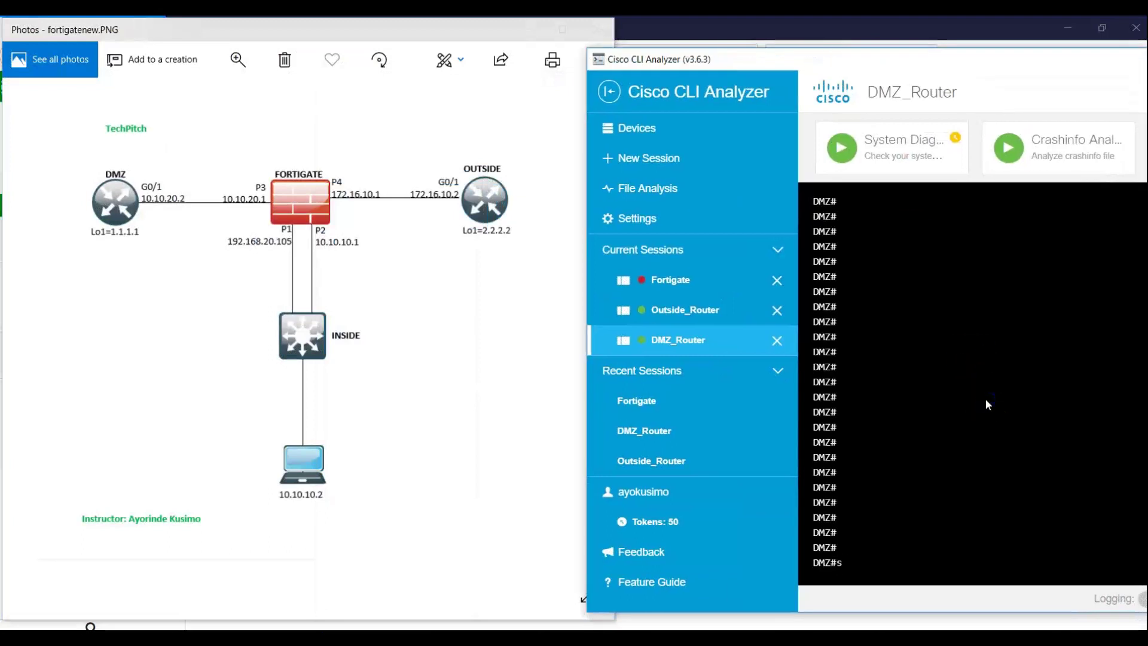
text(h ip int br)
key(Return)
text(config)
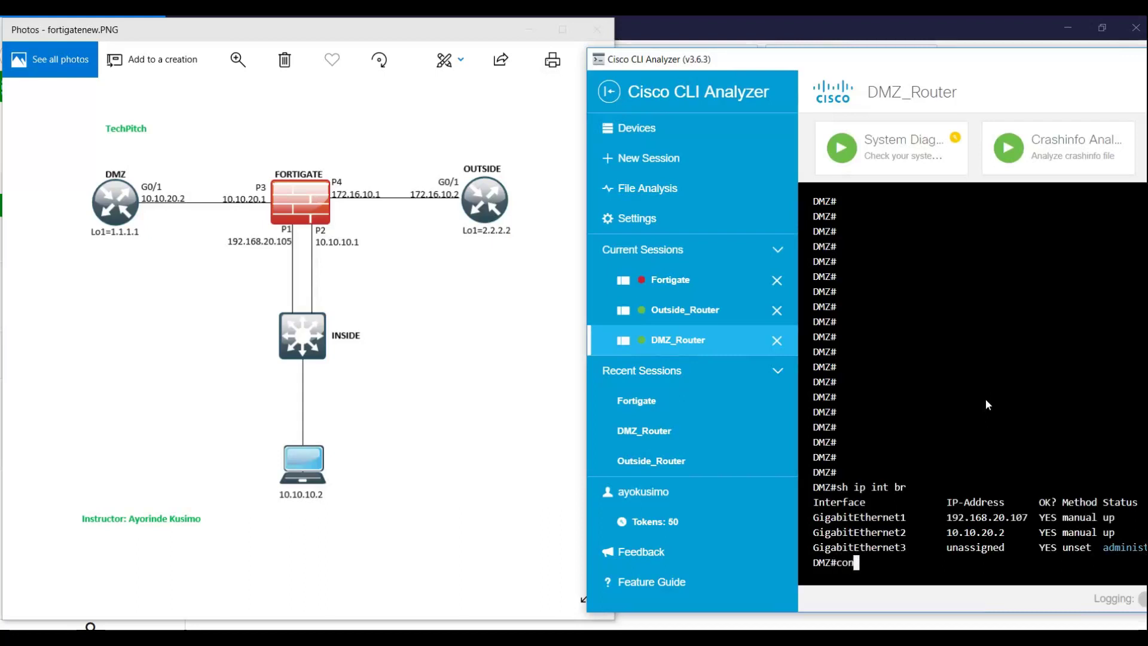
key(BackSpace)
key(BackSpace)
key(BackSpace)
key(BackSpace)
key(BackSpace)
key(BackSpace)
- Ping the FortiGate's DMZ interface at 10.10.20.1 from the DMZ router, running the test three times
text(ping 10.10.20.1)
key(Return)
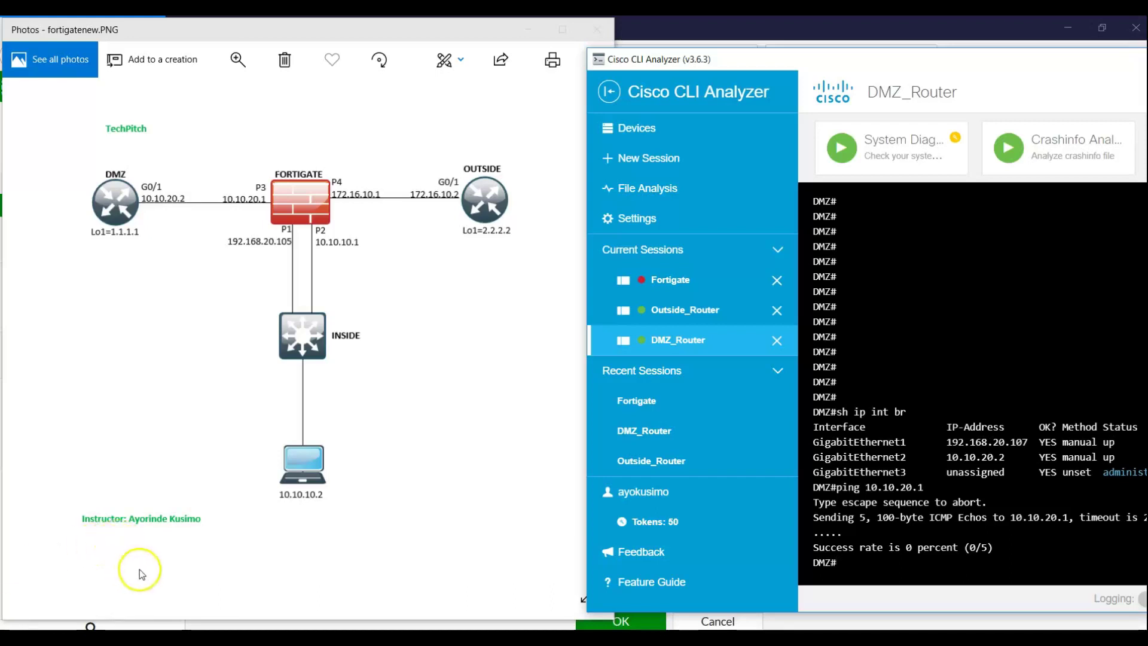
click(944, 407)
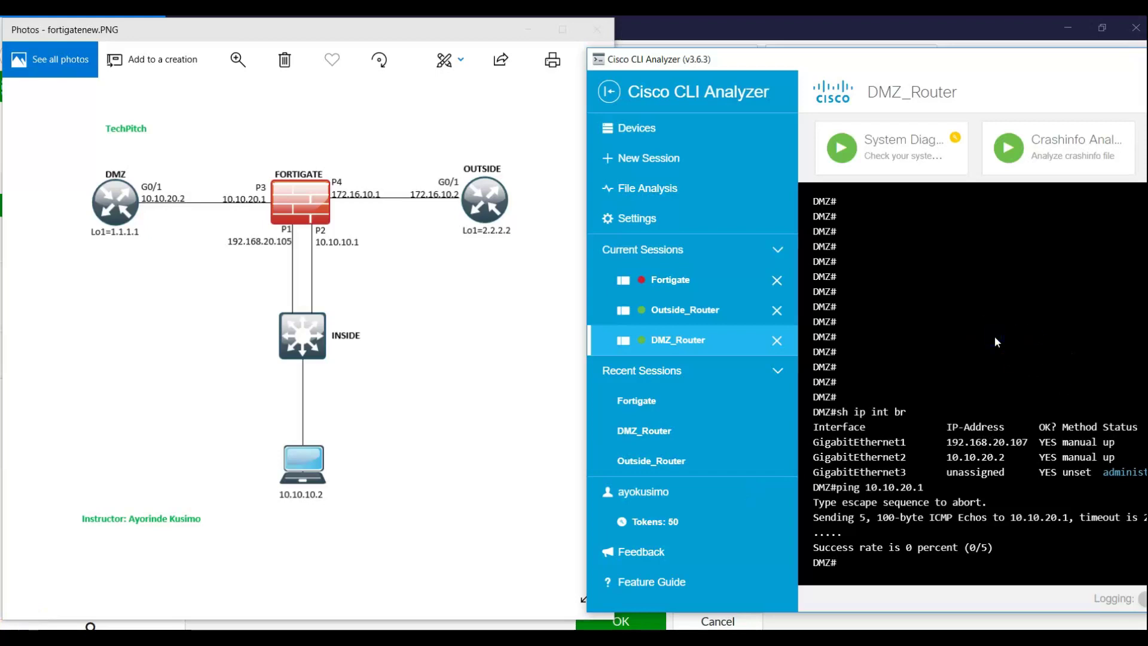
key(Return)
key(Return)
key(Return)
key(Return)
key(Return)
key(Return)
key(Return)
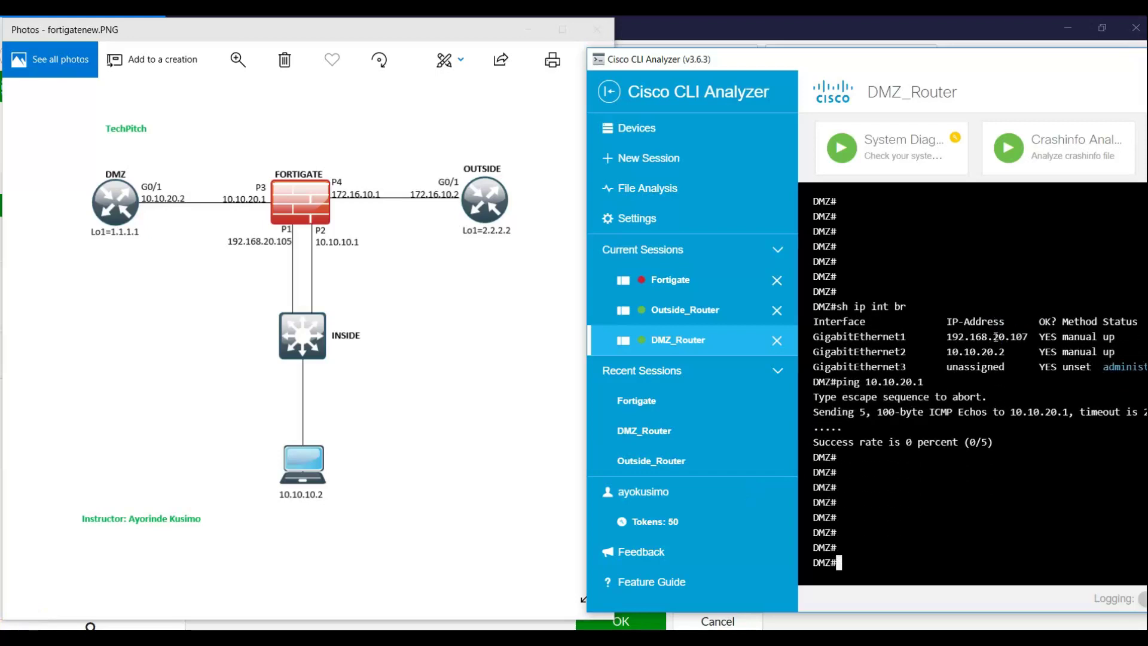
key(Up)
key(Return)
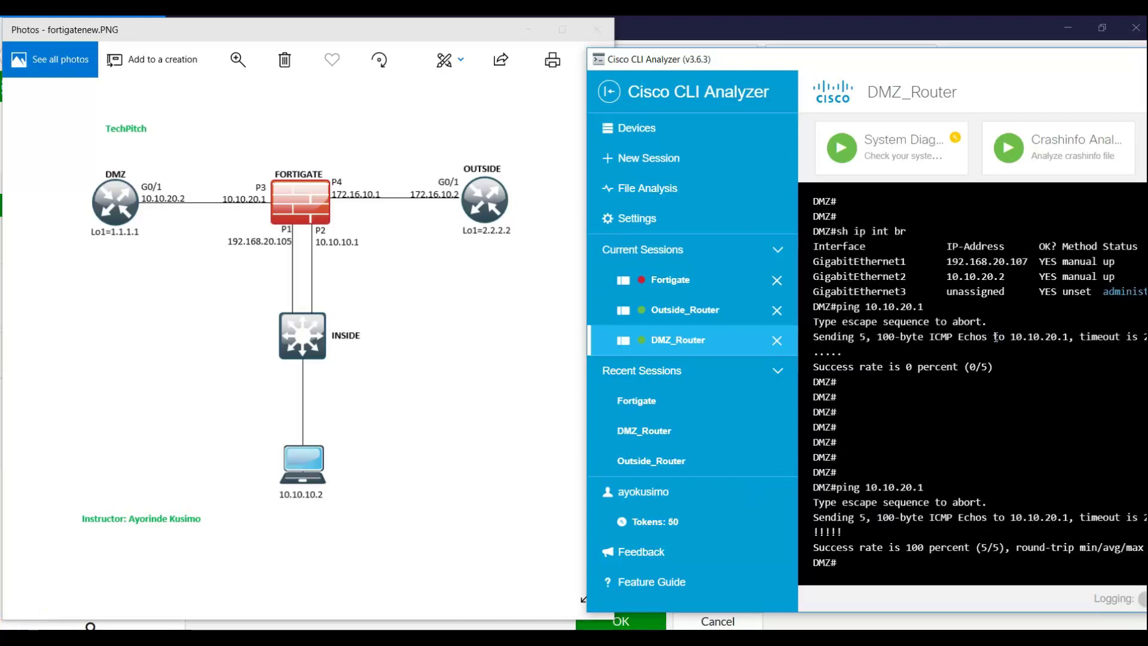
key(Up)
key(Return)
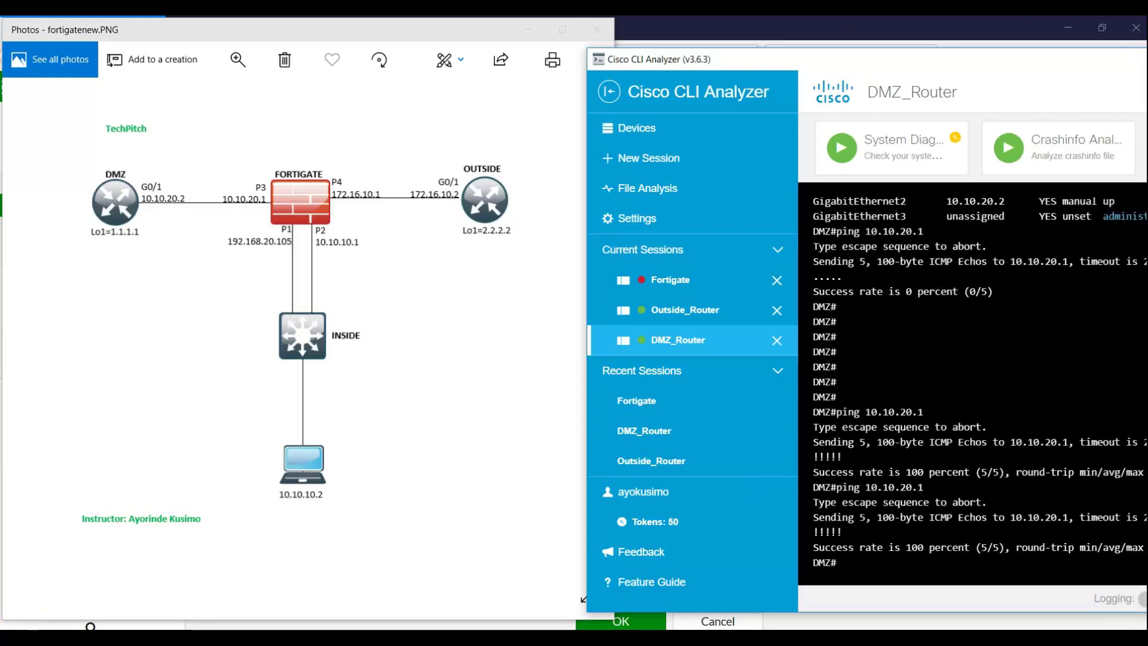
- Switch to the Outside_Router session and ping the FortiGate's Outside interface with do ping 172.16.10.1
click(689, 318)
click(903, 384)
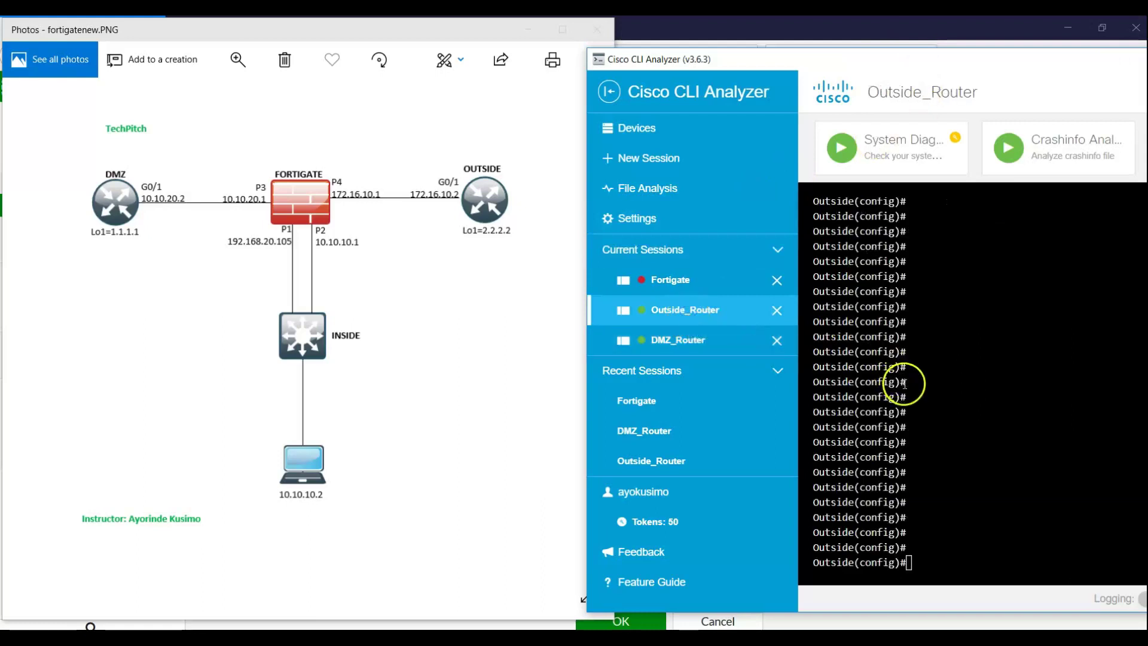
text(do ping 172.16.10.1)
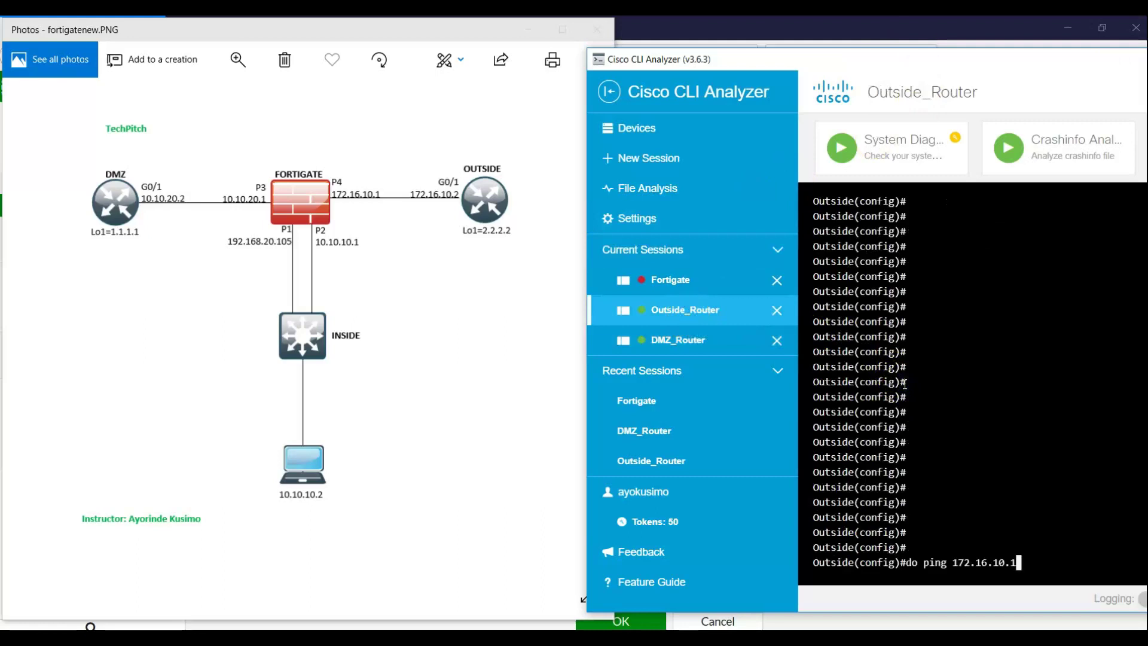
key(Return)
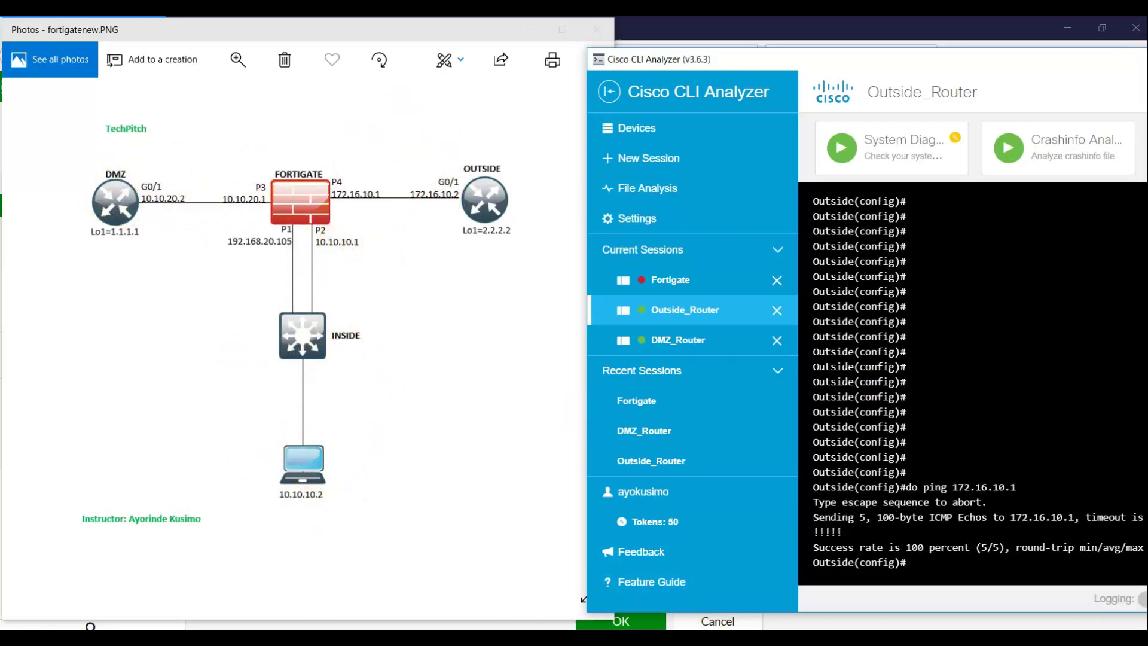
- Switch to the Win10 virtual machine in VMware Remote Console and open a command prompt by searching for cmd
key(alt+Tab)
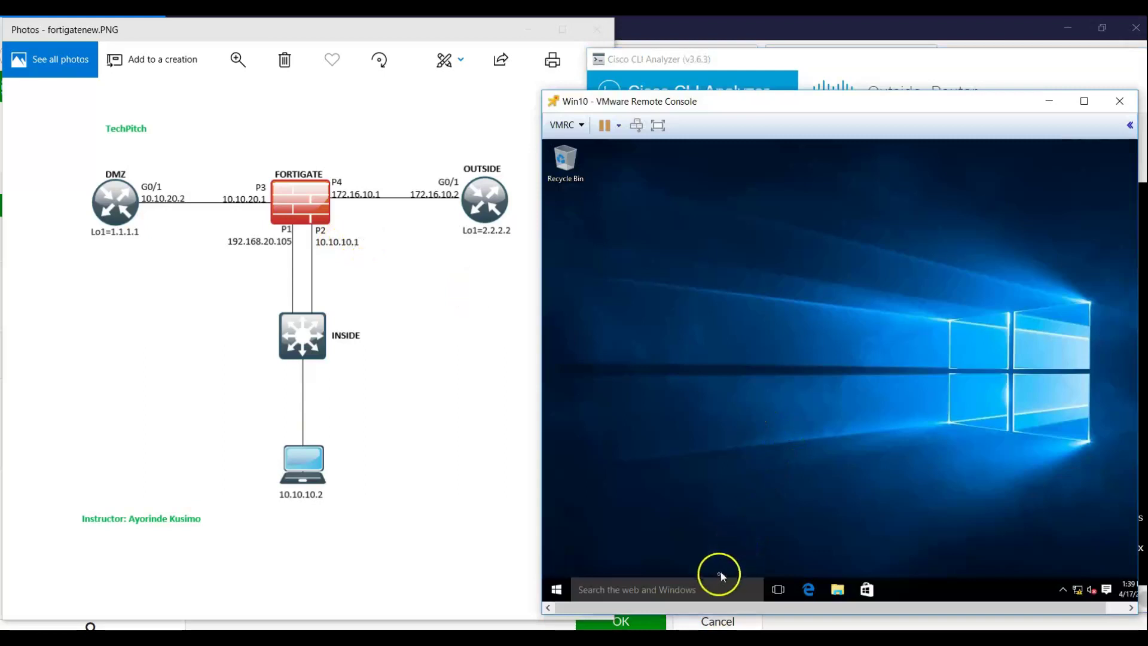
click(712, 588)
text(c)
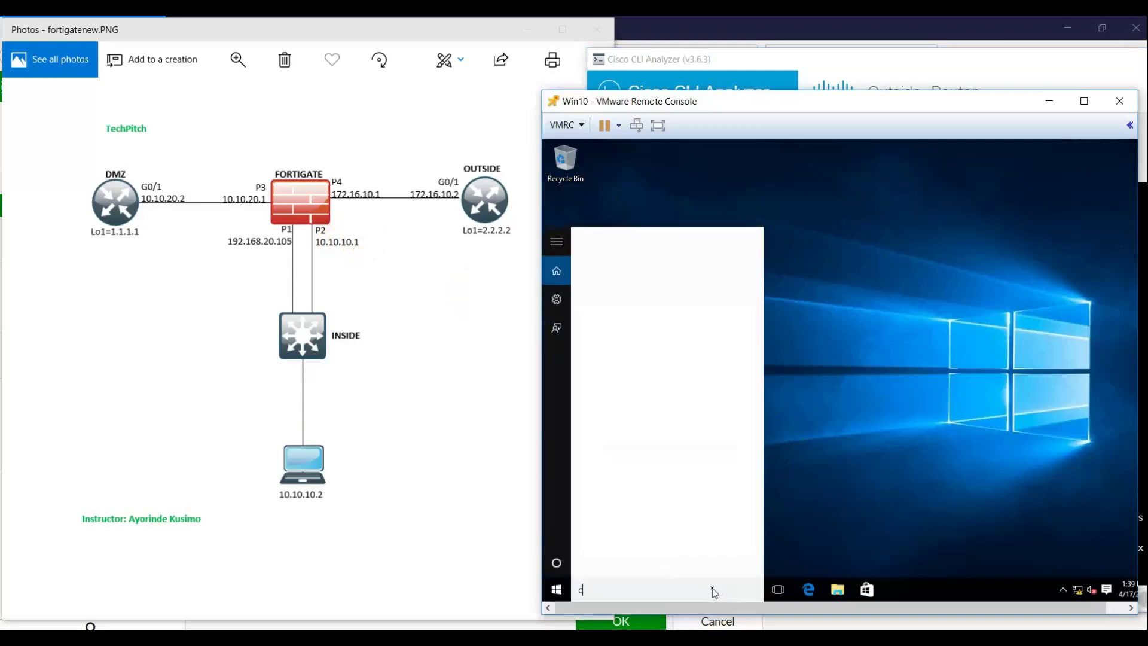
text(md)
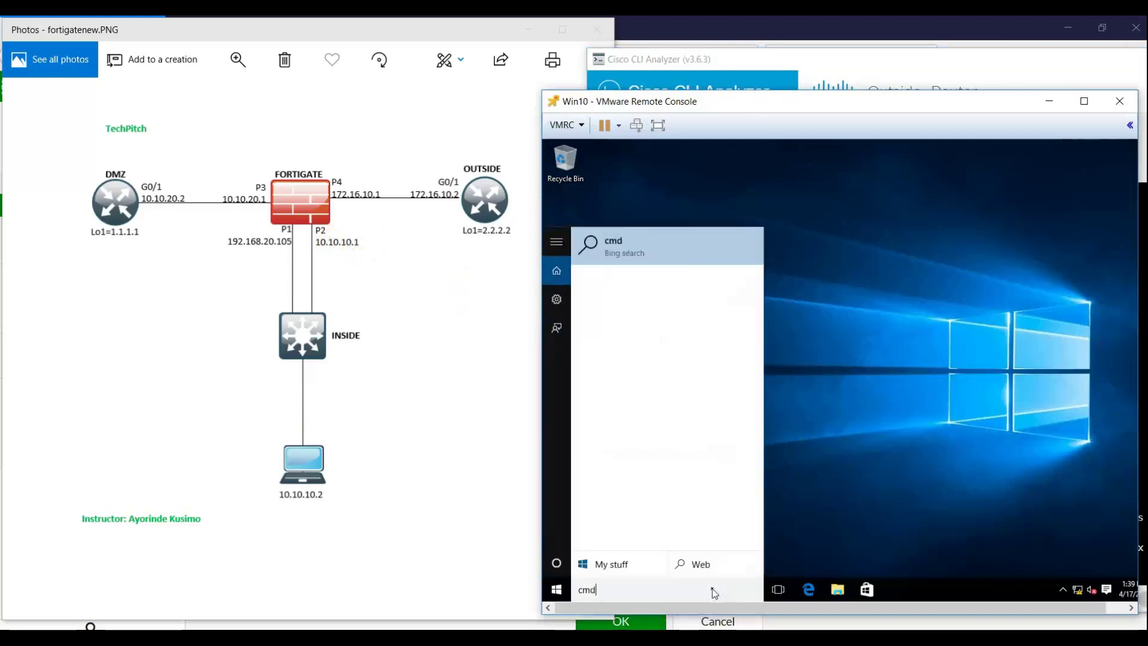
key(Return)
- Display the Windows machine's network settings with ipconfig and ping the FortiGate's Inside interface at 10.10.10.1
text(ipconfig)
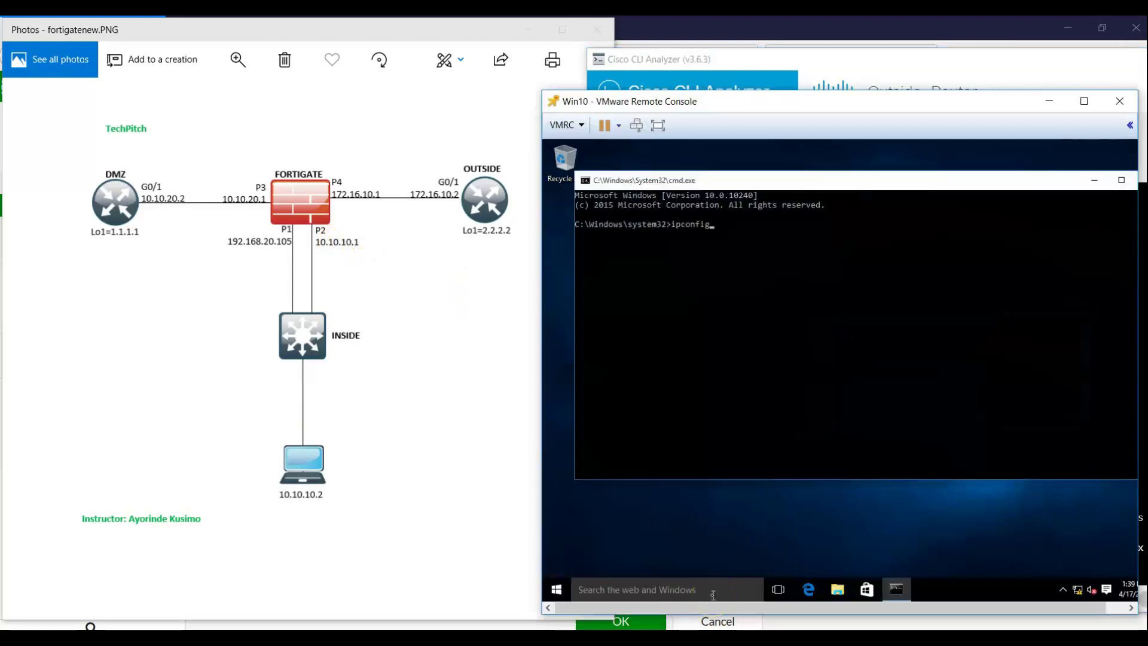
key(Return)
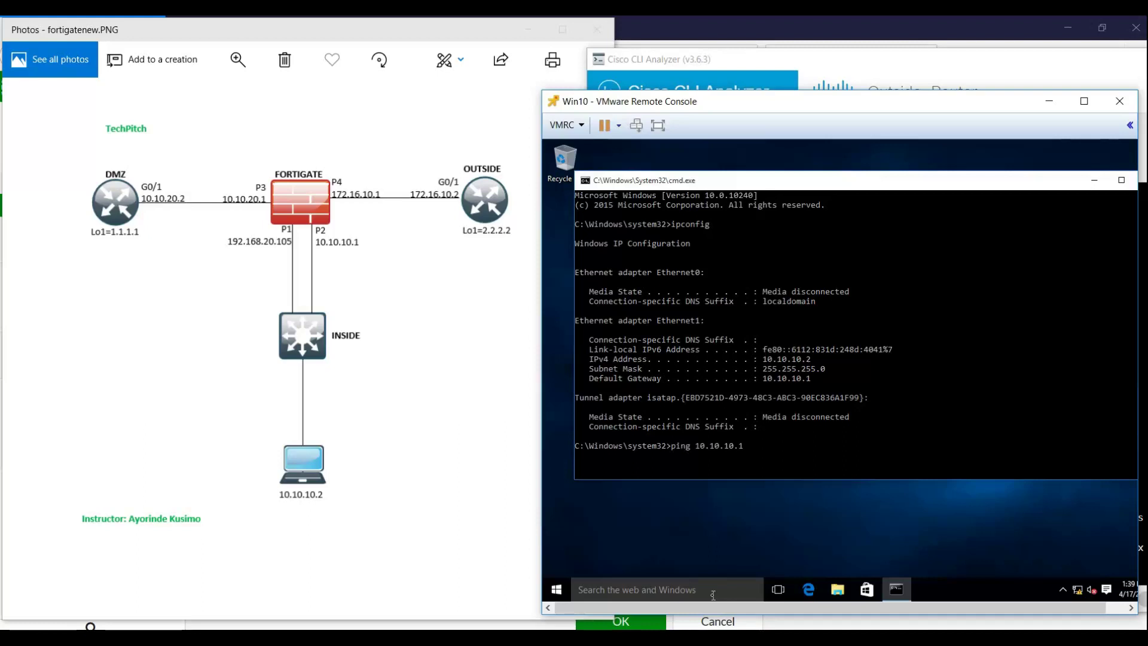
key(Return)
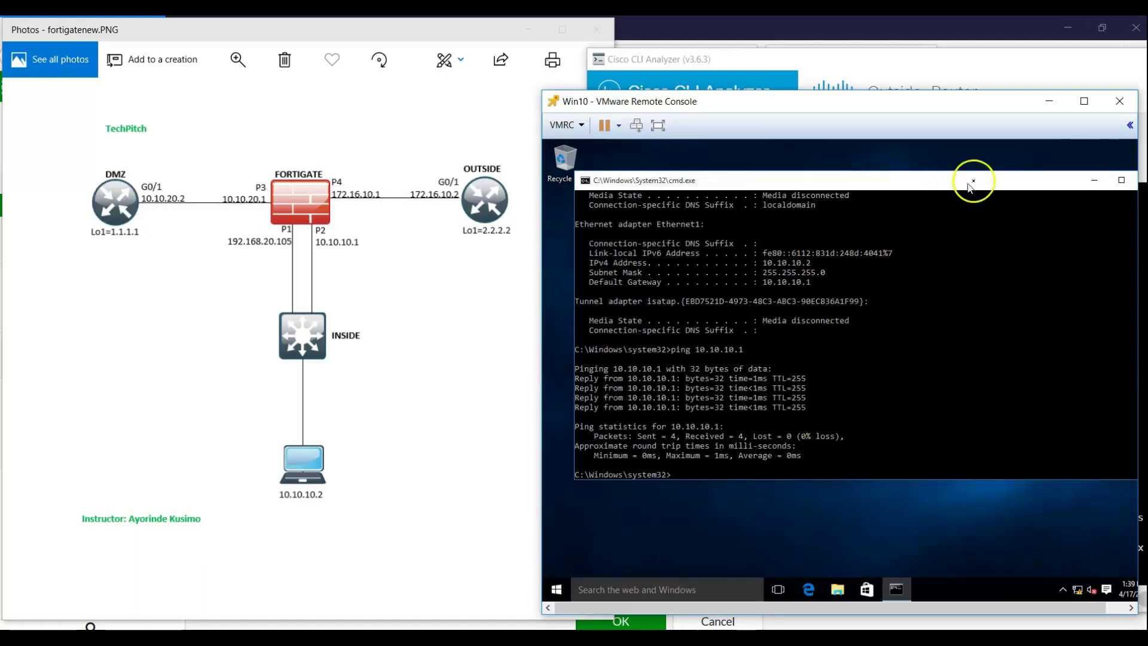
mouse_move(979, 180)
mouse_down()
mouse_move(930, 182)
mouse_move(962, 182)
mouse_up()
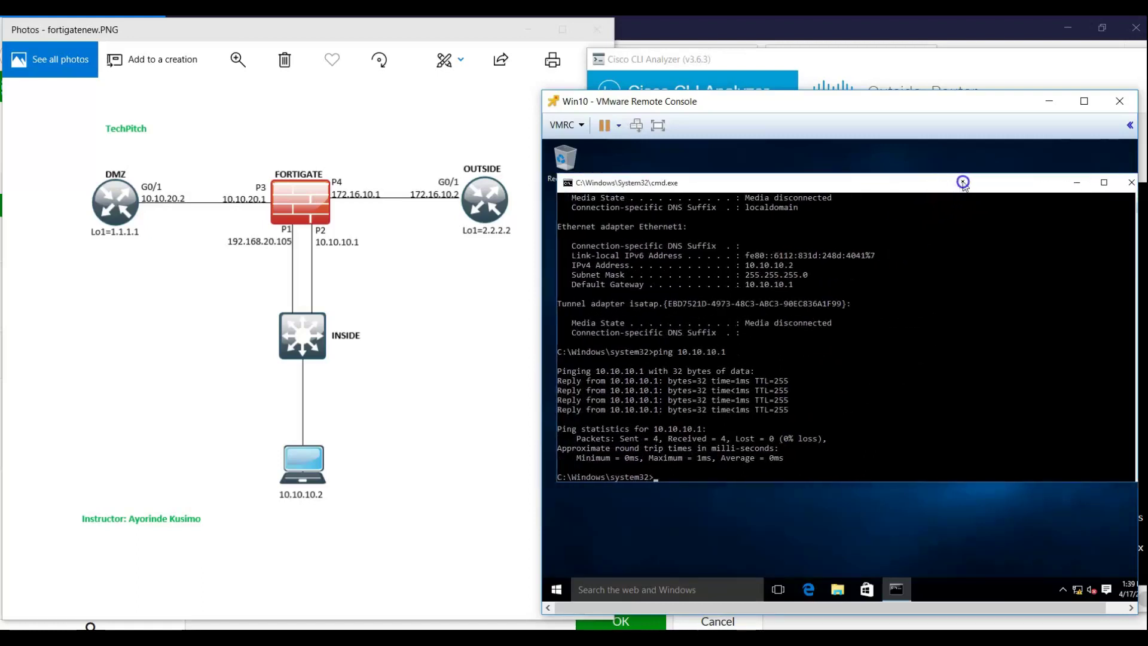